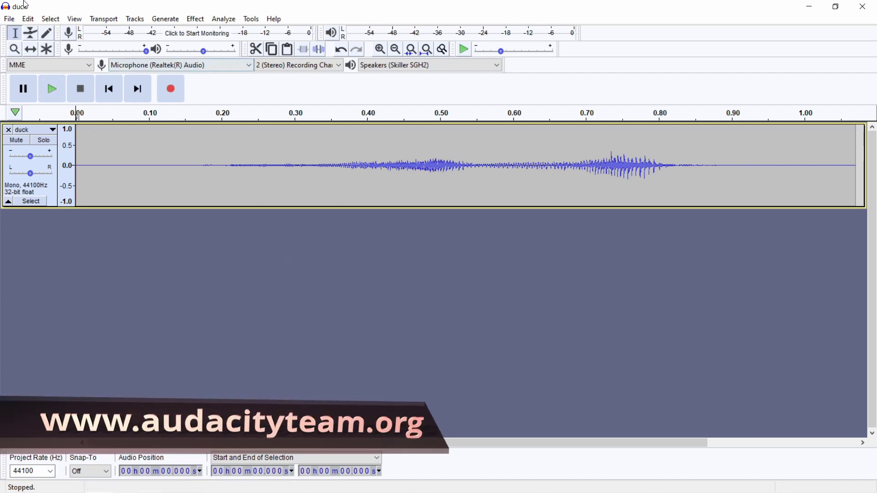
Open Audacity's Help menu while the one-second mono duck recording is loaded
left_click(275, 20)
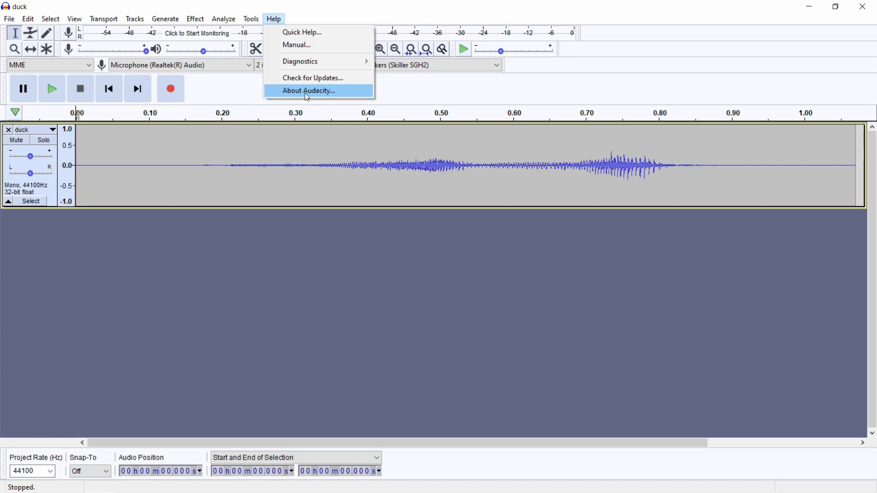
Cut the leading silence from the duck clip and play it back
left_click(243, 236)
left_click(56, 90)
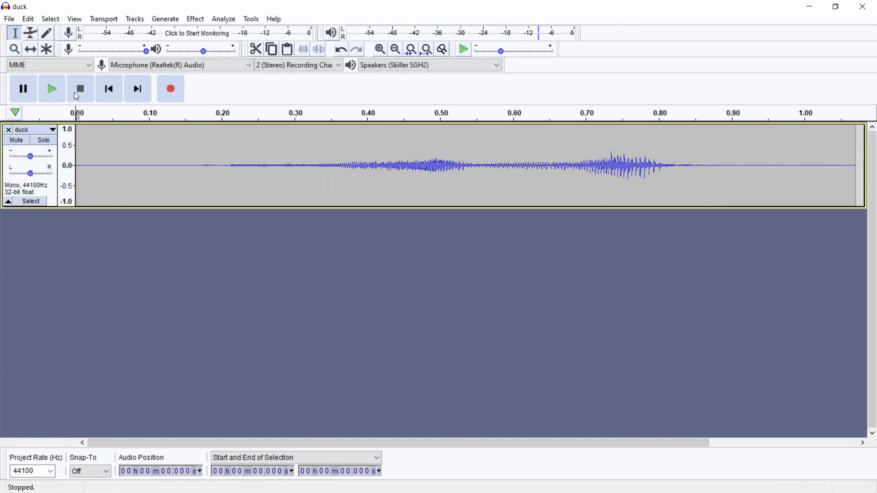
left_click_drag(227, 168, 74, 172)
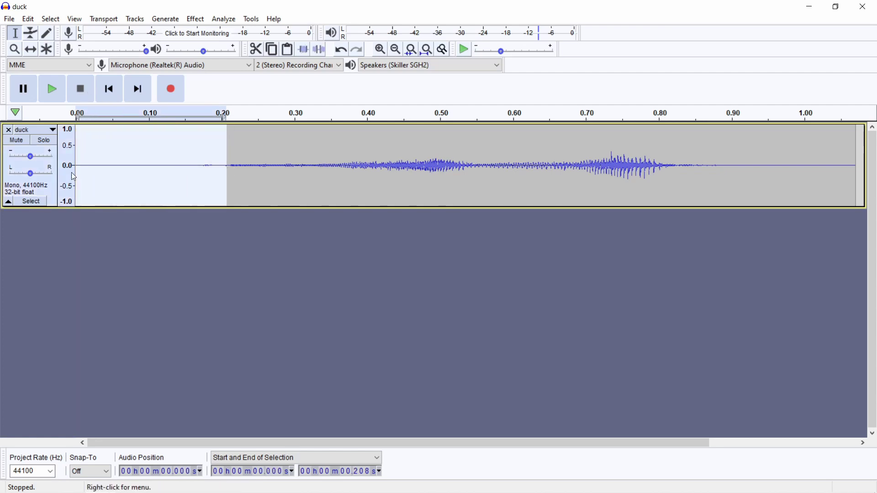
key("Delete")
left_click(53, 98)
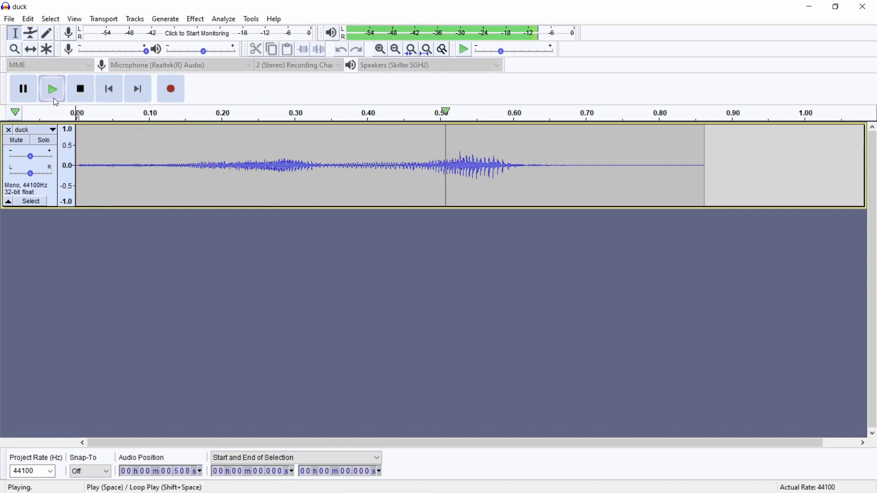
Cut the trailing silence, replay the ~0.673 s clip from the start, and select it all
left_click_drag(594, 167, 567, 170)
left_click(704, 172, "shift")
key("Delete")
left_click(53, 89)
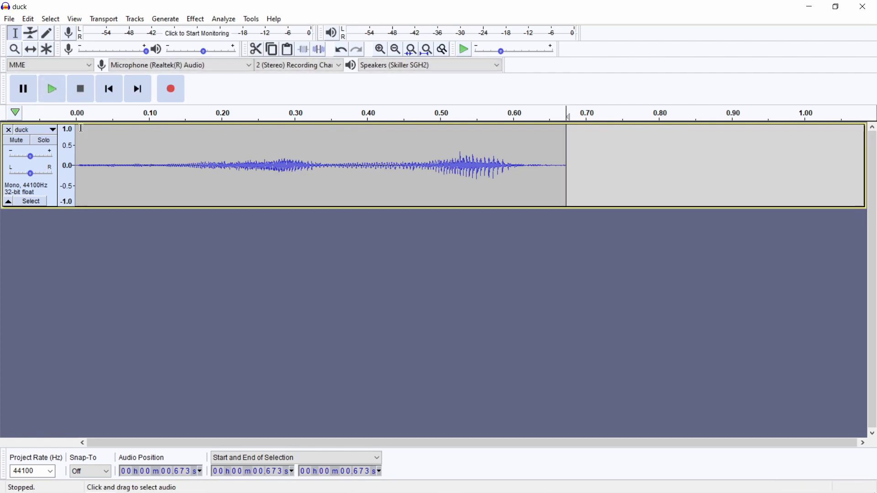
left_click(82, 137)
left_click(59, 93)
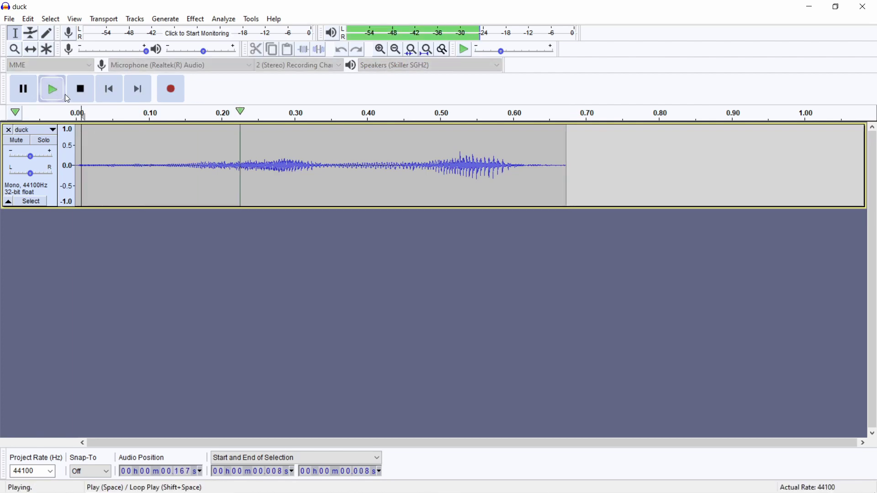
left_click(246, 150)
key("ctrl+a")
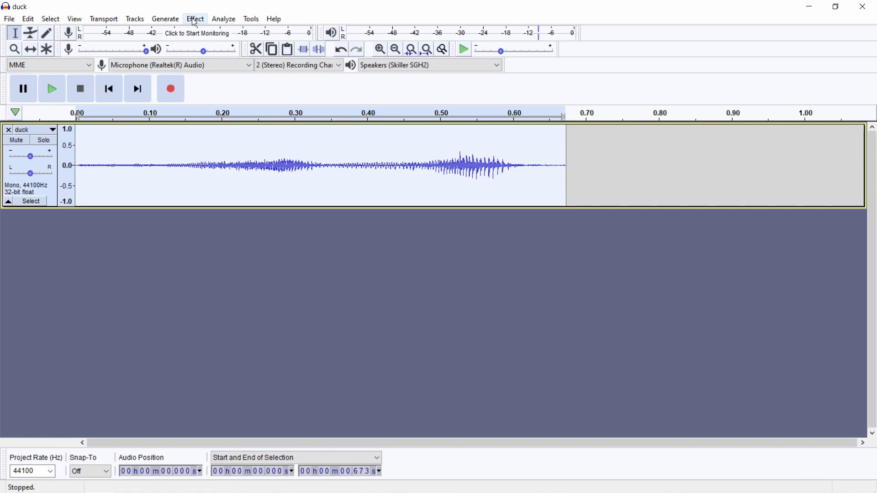
Apply Amplify at 4.3 dB to the whole duck clip and play the louder result
left_click(195, 20)
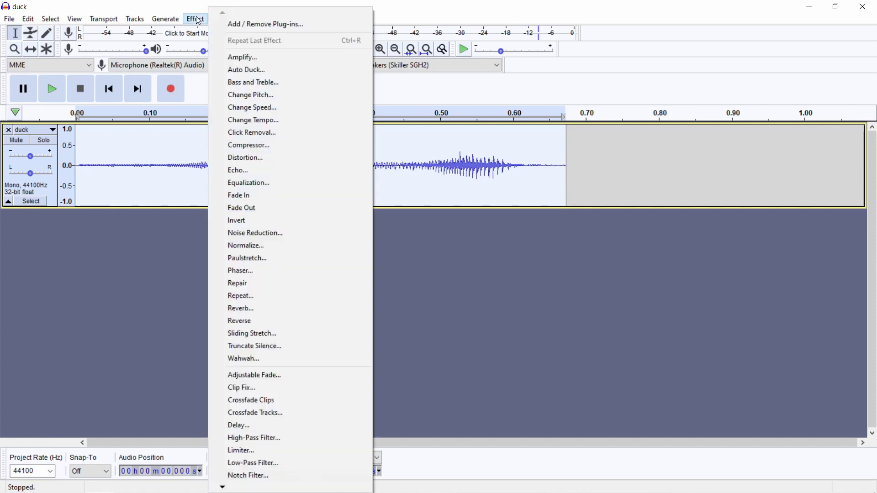
left_click(243, 56)
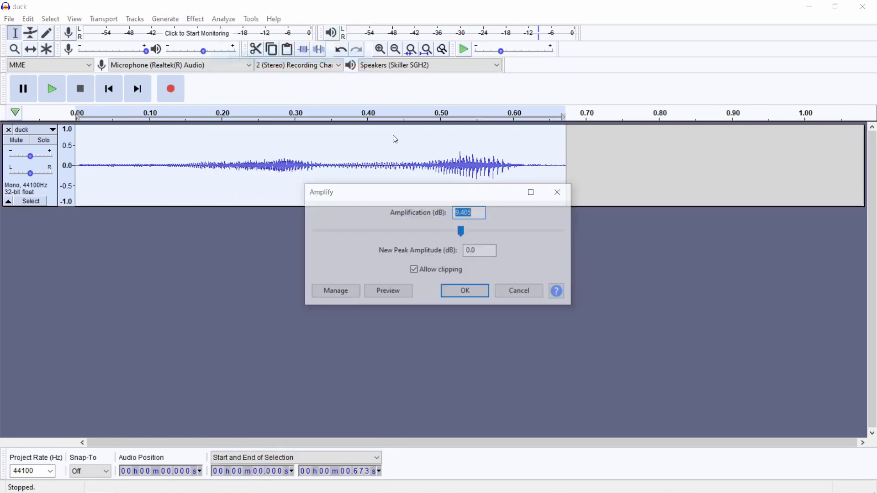
left_click(406, 297)
left_click_drag(462, 232, 450, 233)
left_click(471, 291)
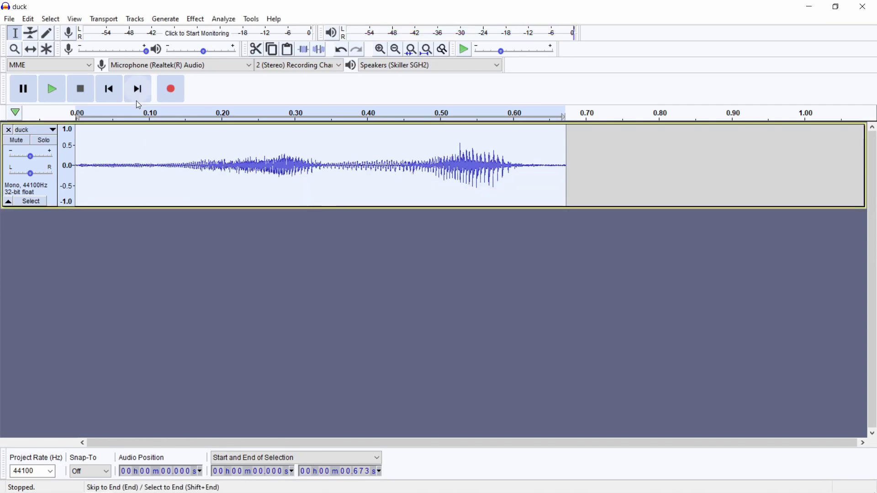
left_click(53, 90)
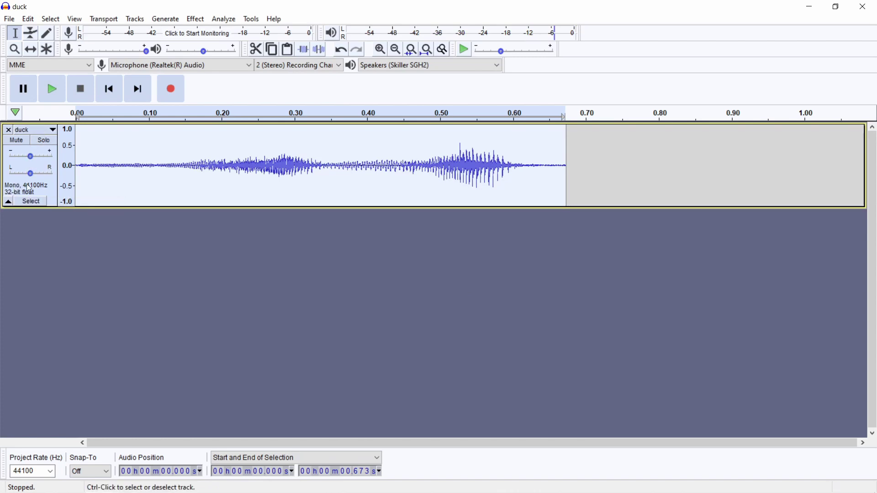
left_click(8, 202)
left_click(9, 142)
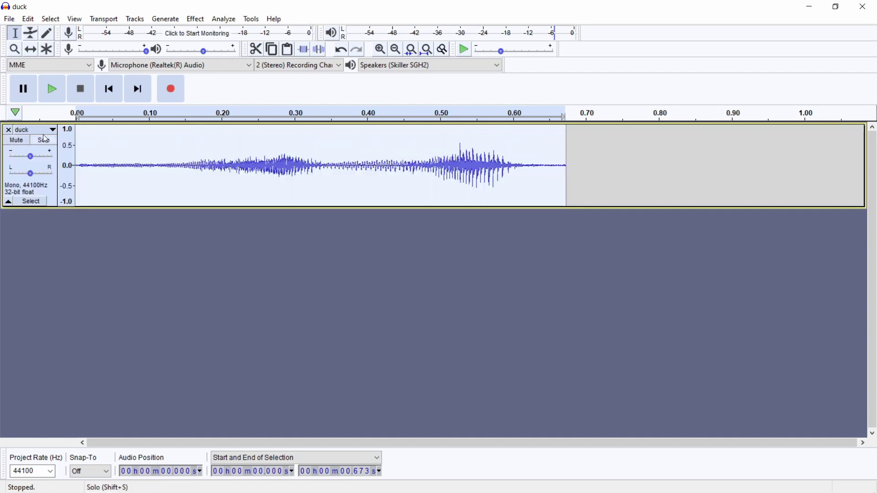
left_click(50, 132)
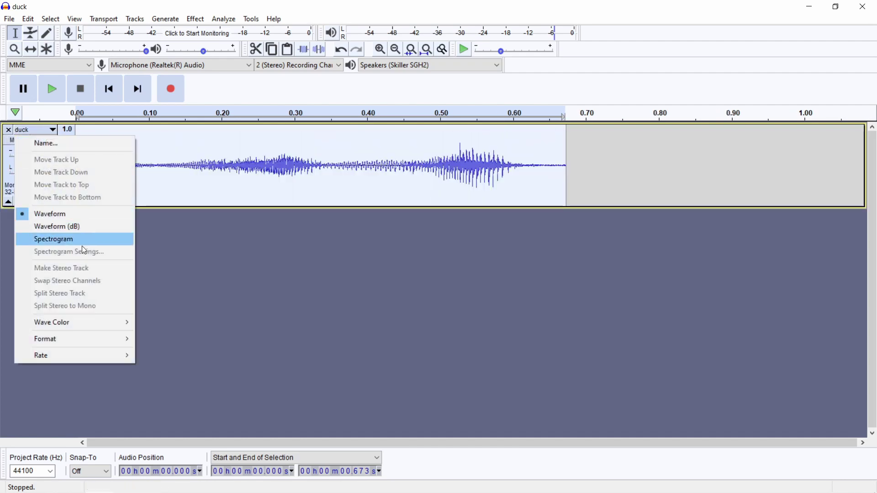
mouse_move(105, 343)
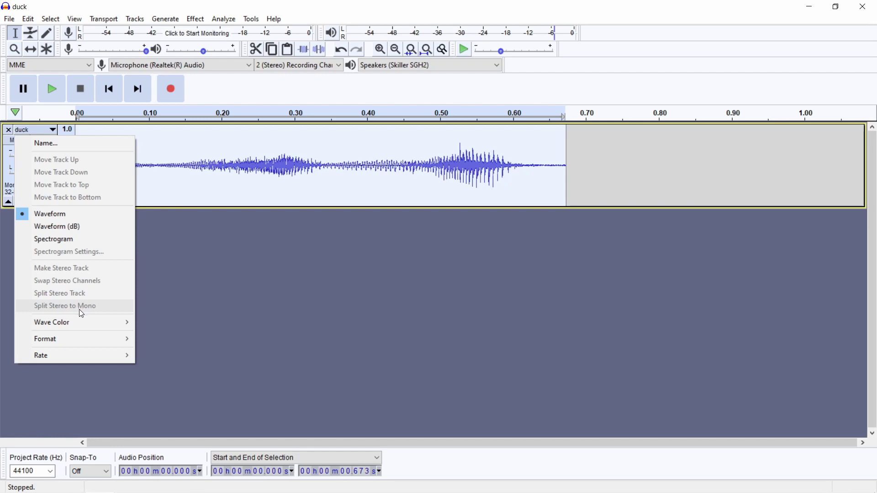
left_click(392, 231)
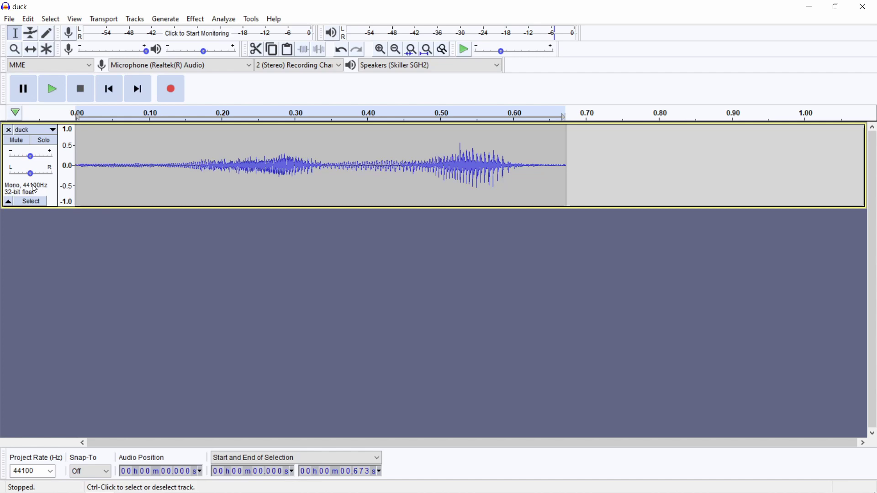
Set the duck track to 16-bit PCM at 44100 Hz and start exporting the audio
left_click(39, 135)
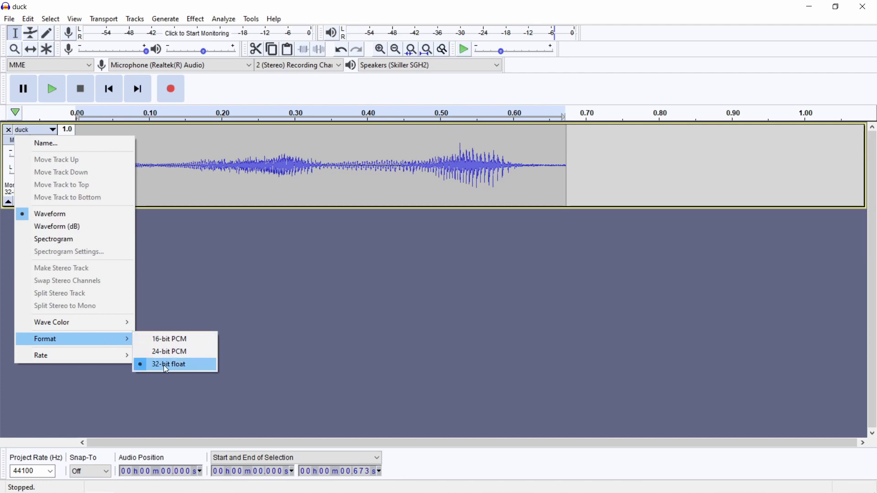
left_click(167, 338)
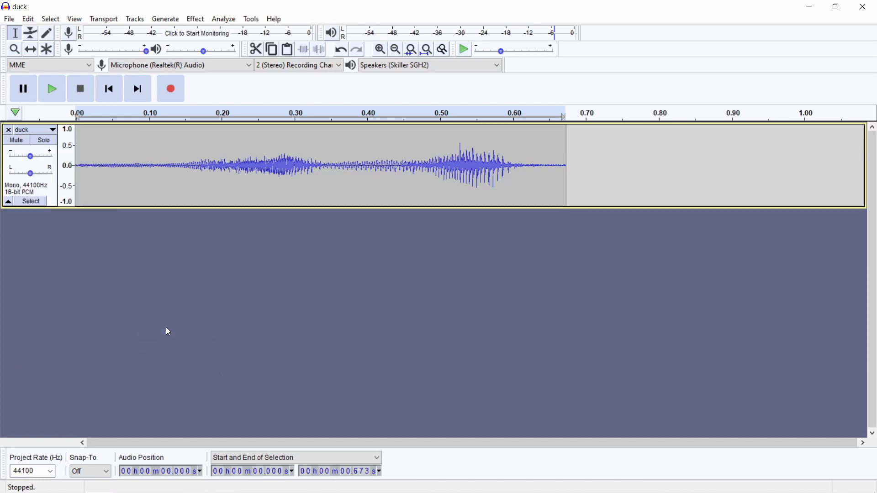
left_click(32, 129)
mouse_move(115, 359)
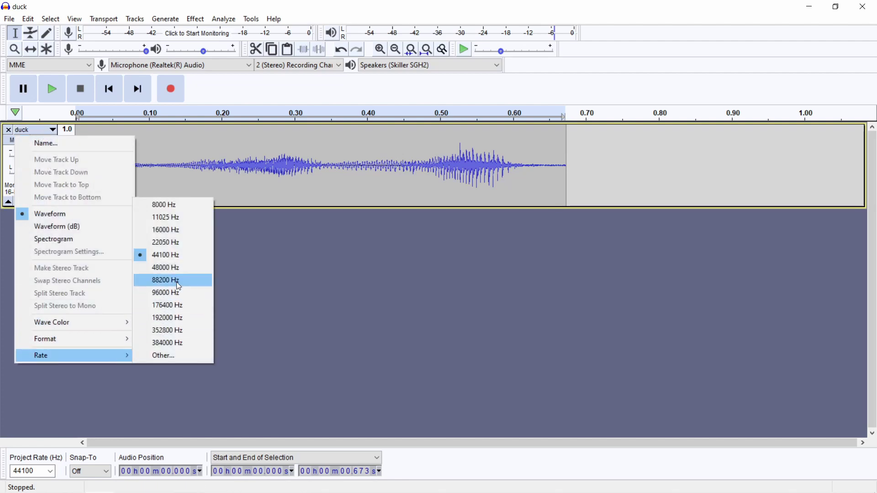
left_click(181, 258)
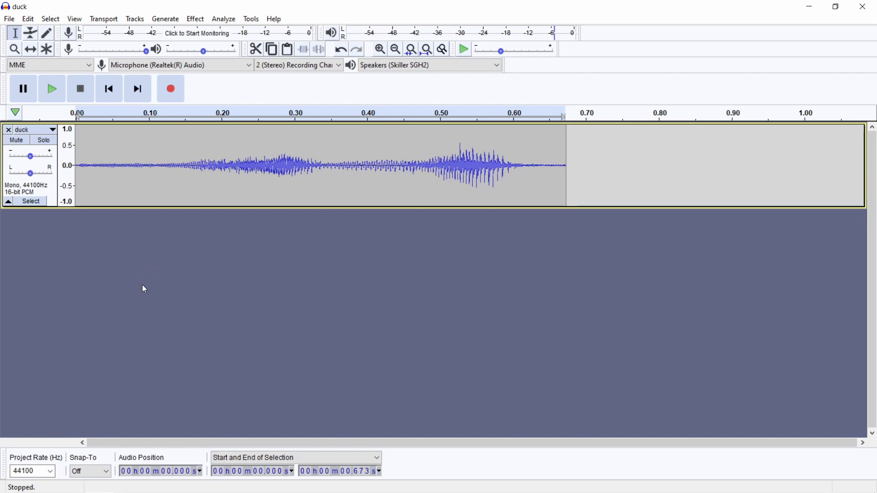
left_click(9, 19)
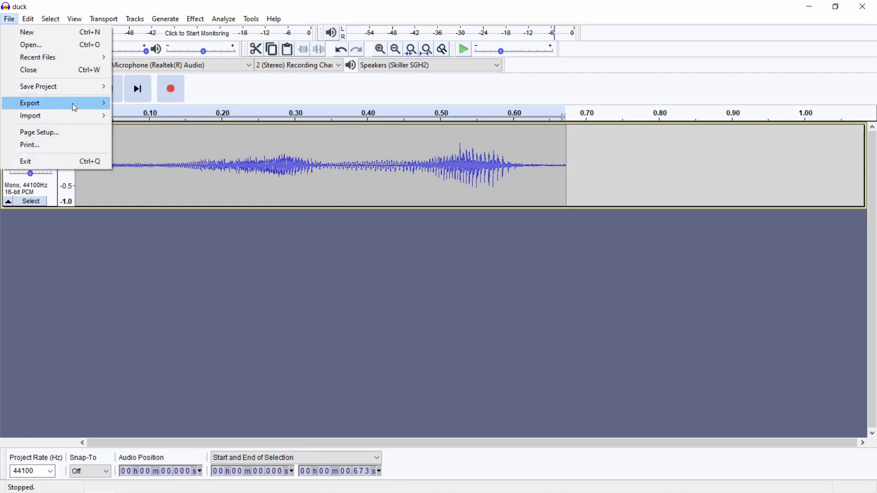
mouse_move(79, 110)
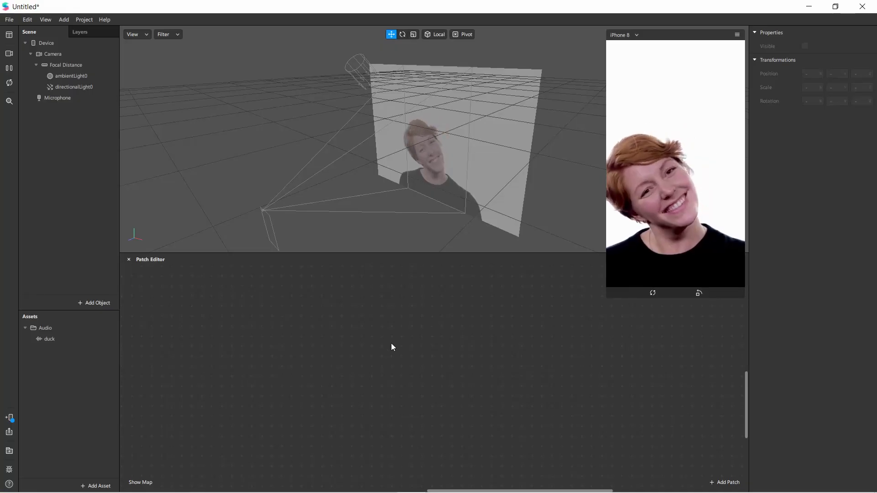
Select the duck asset to view its sounds/duck.m4a details and preview the sound
left_click(59, 339)
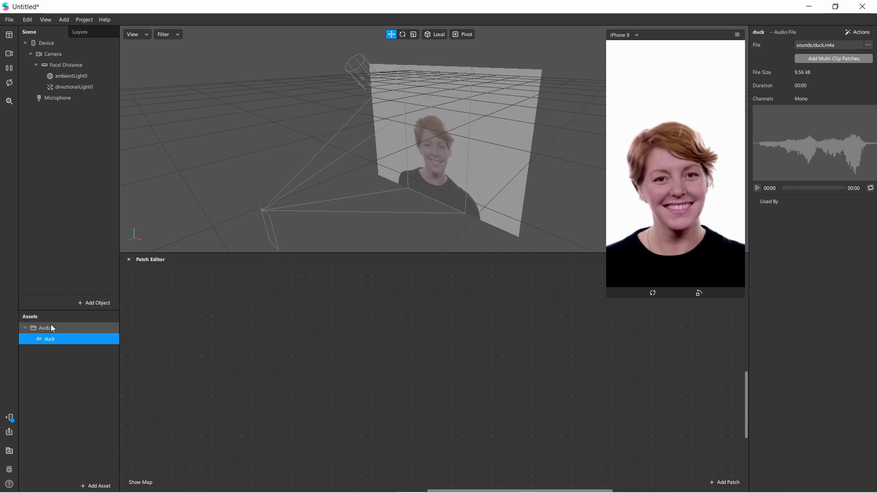
left_click(757, 188)
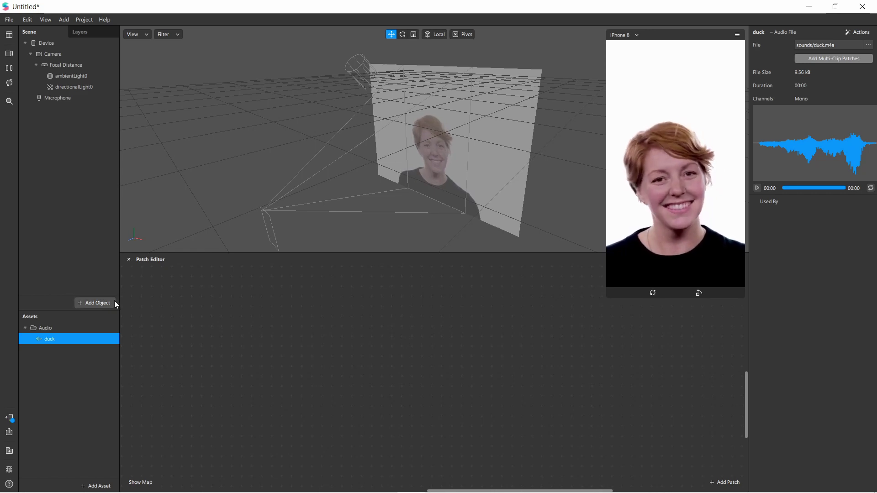
left_click(98, 302)
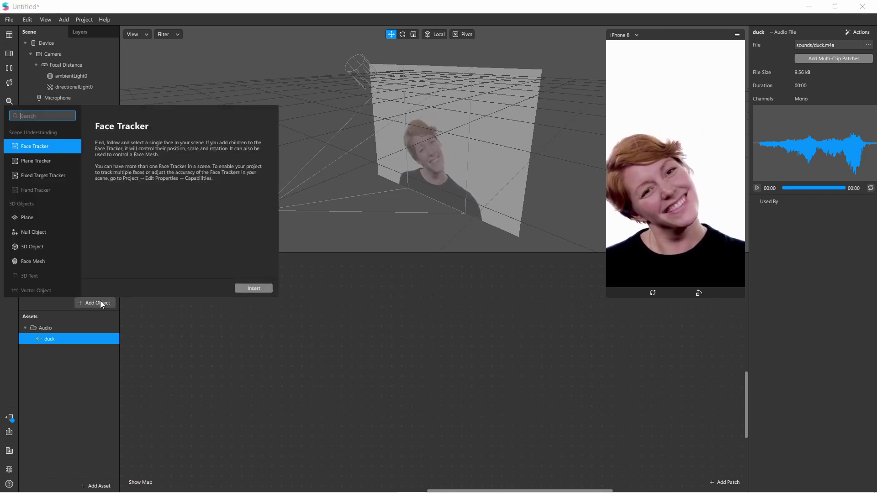
double_click(49, 147)
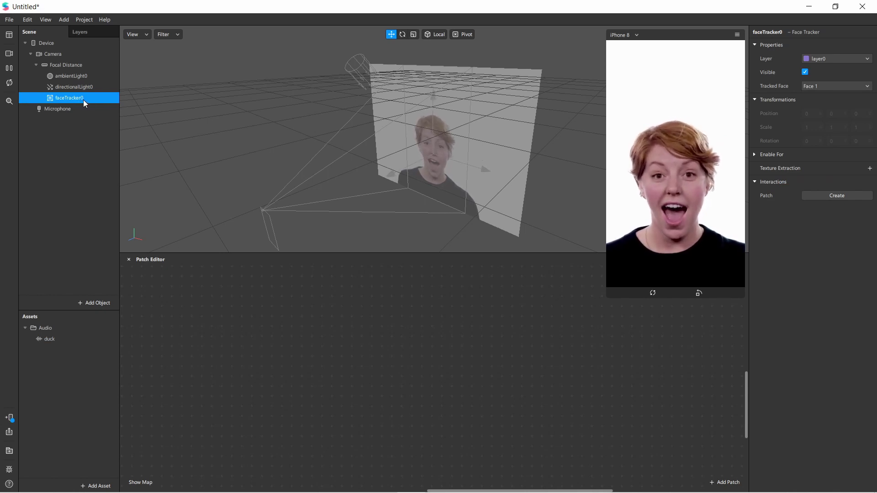
double_click(97, 98)
type("face1")
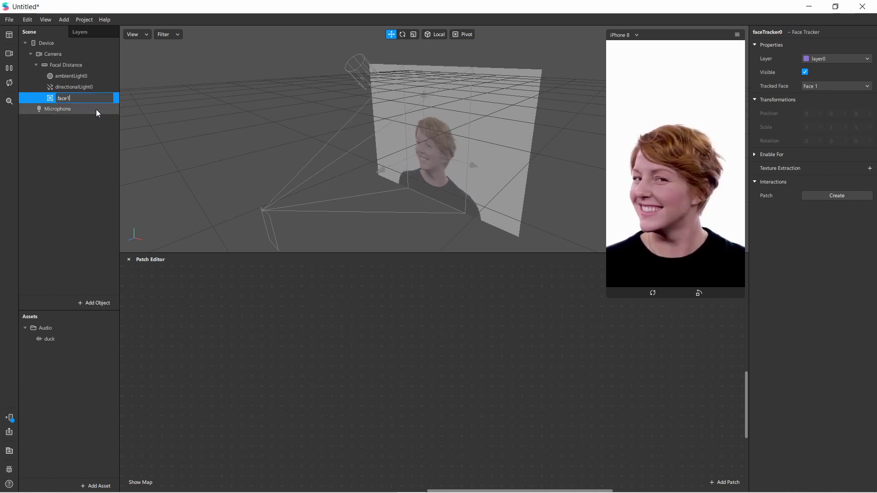
left_click(89, 132)
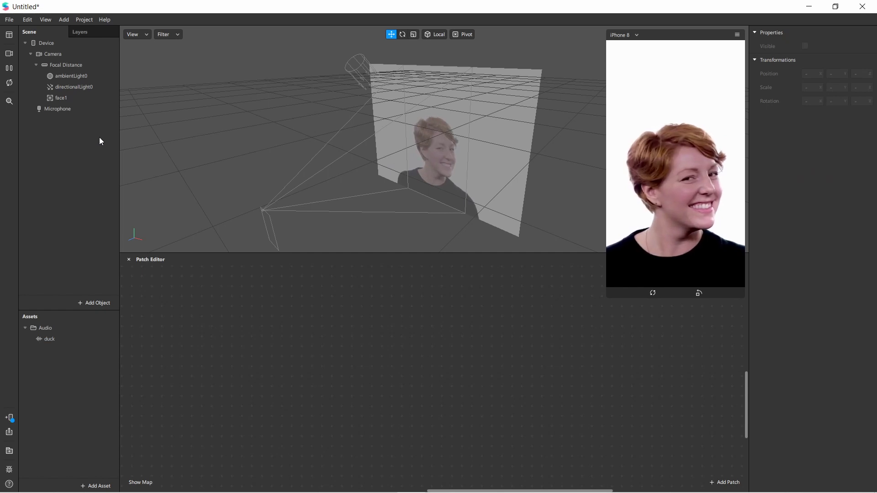
left_click(72, 99)
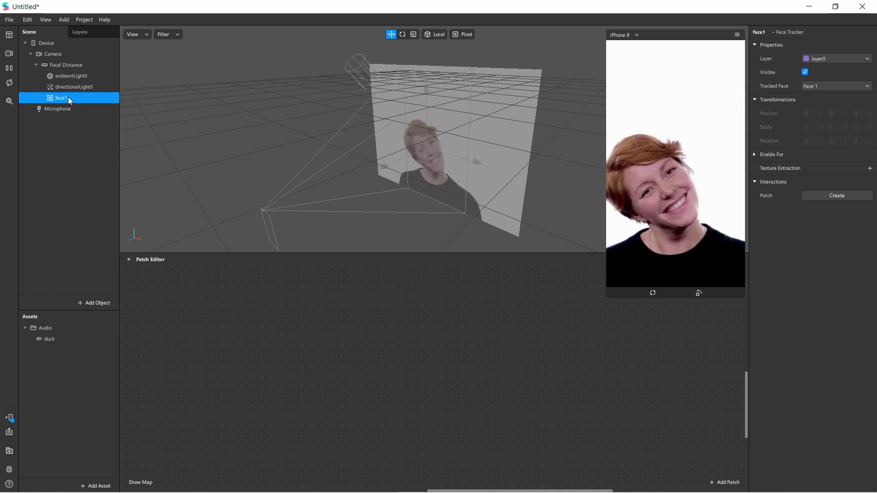
left_click_drag(67, 96, 284, 343)
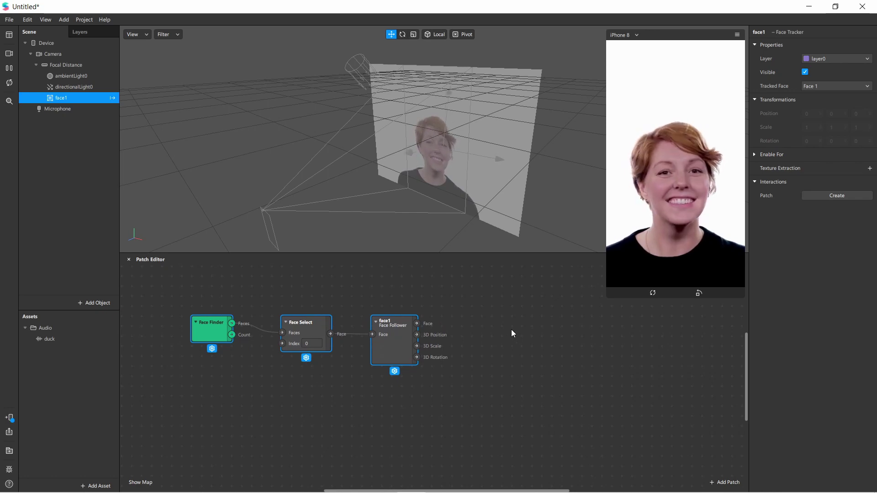
Add a Mouth Open patch beside face1 and connect the Face Follower's Face output to it
double_click(490, 340)
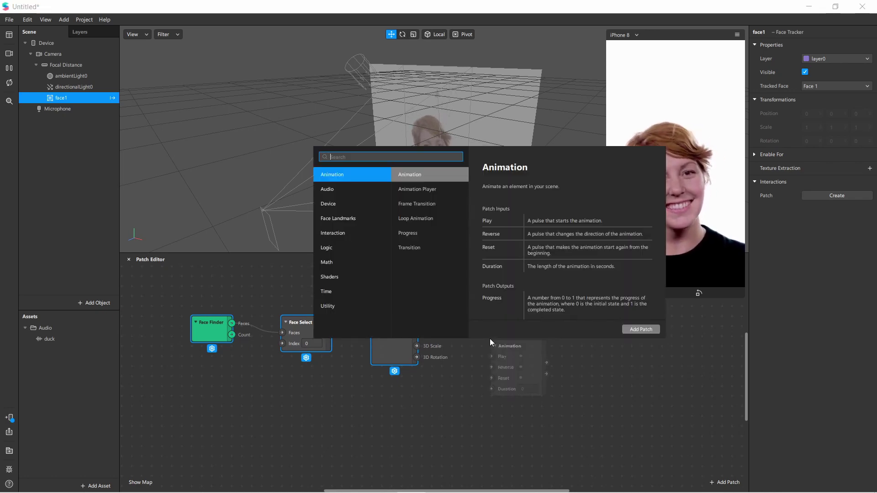
type("mouth")
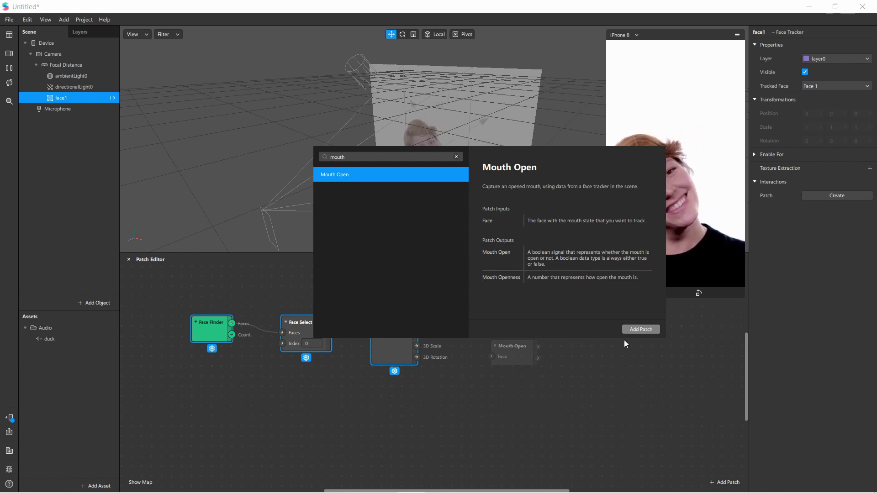
left_click(638, 329)
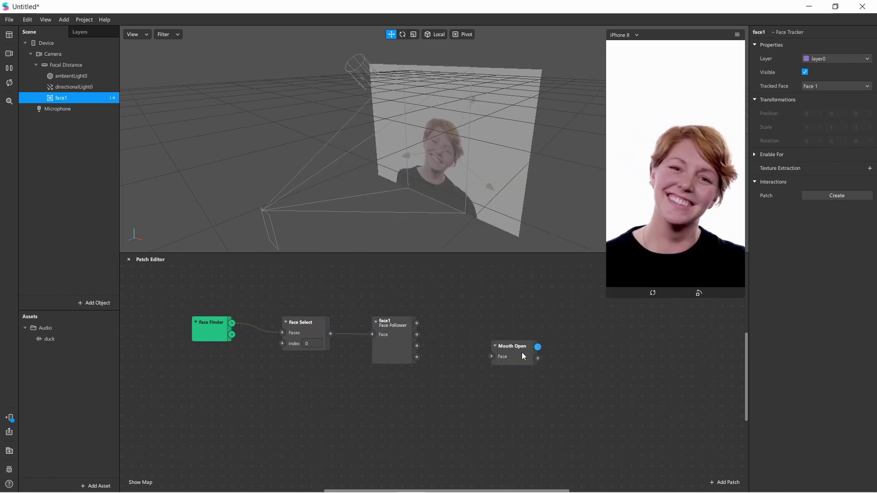
left_click_drag(521, 352, 475, 323)
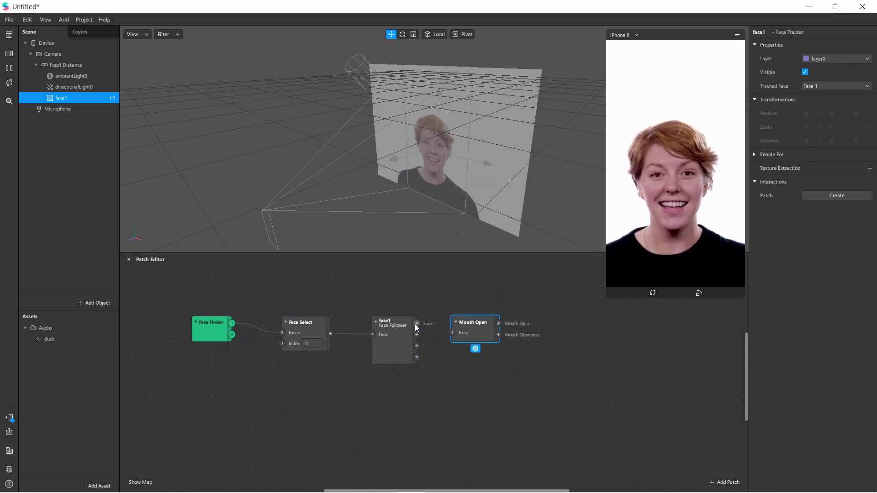
left_click_drag(417, 324, 454, 334)
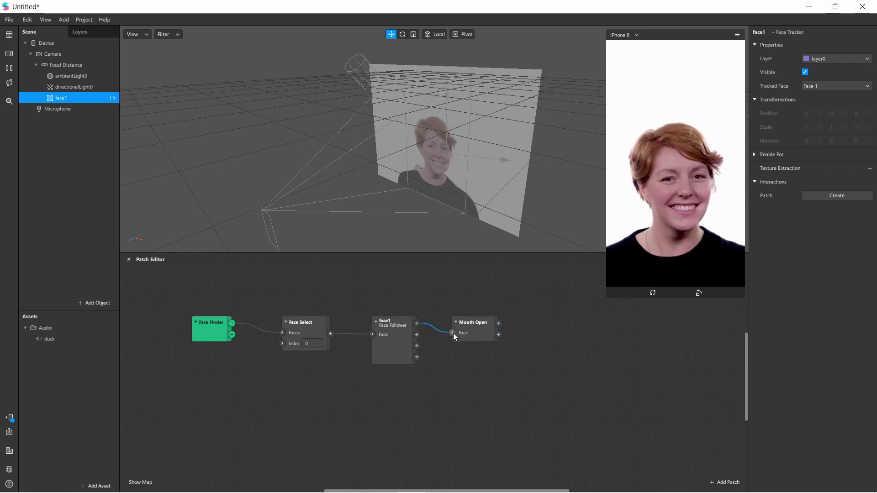
Insert a Speaker object into the scene and rename it 'voice'
left_click(104, 303)
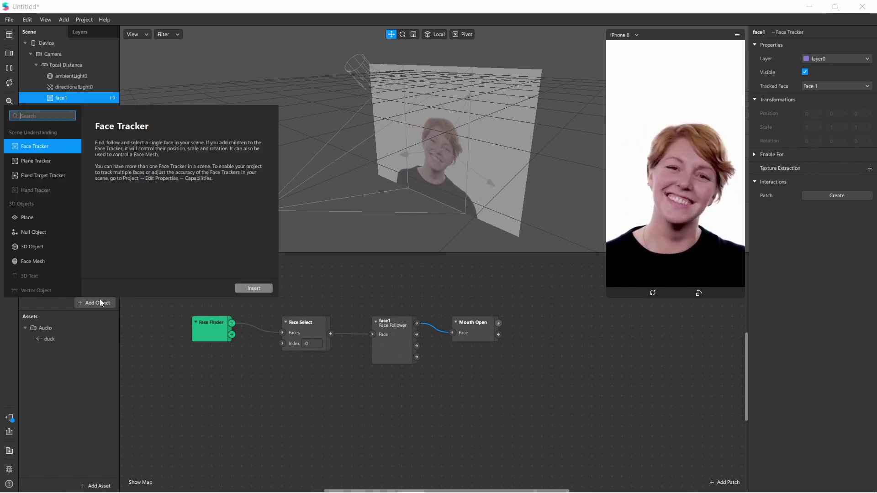
scroll(56, 235, "down", 8)
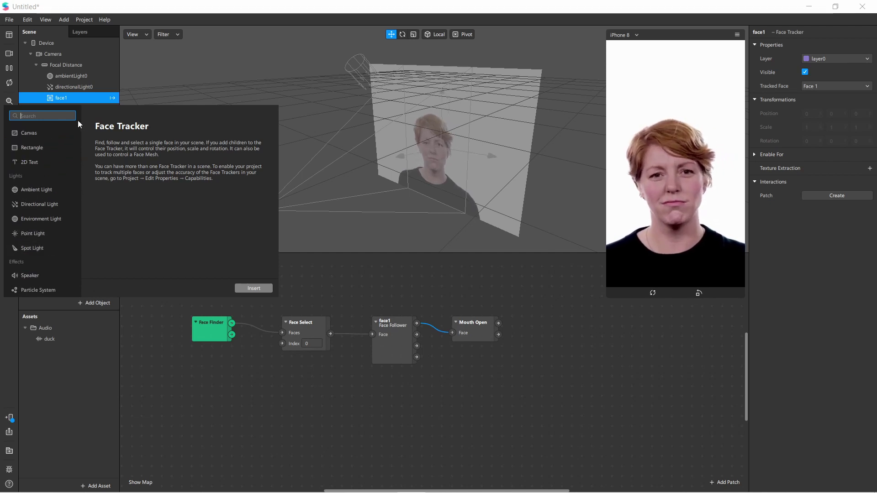
type("sp")
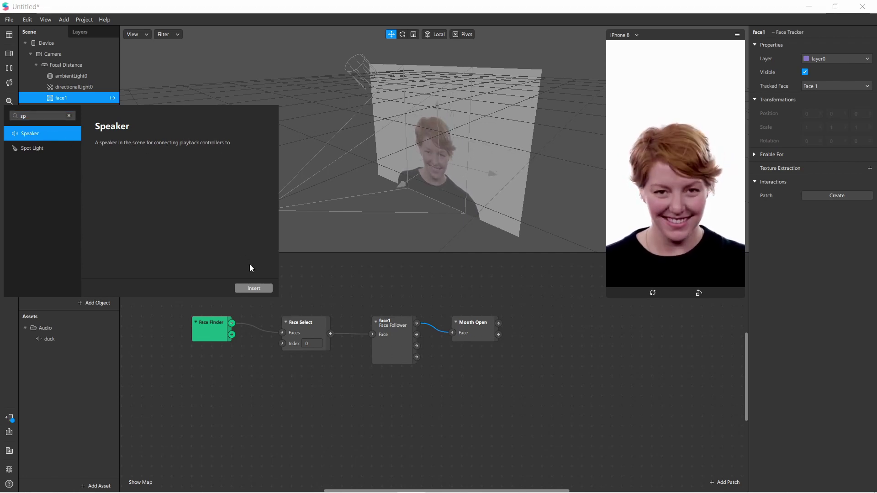
left_click(254, 289)
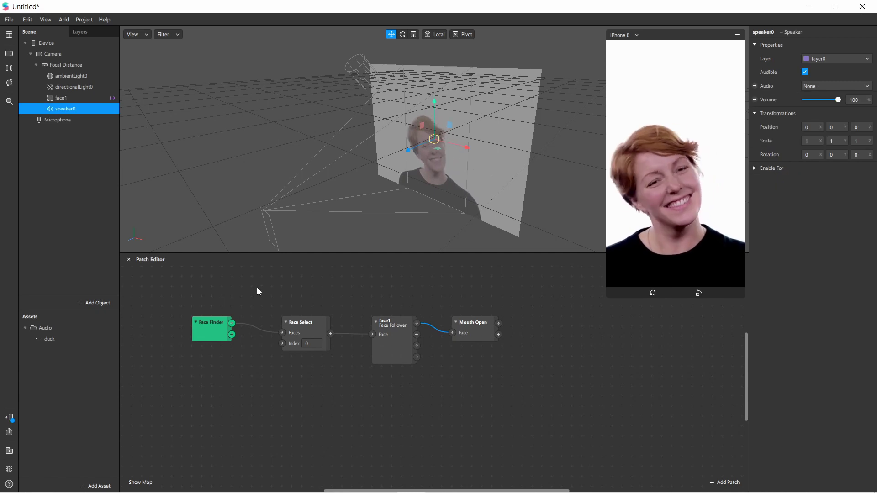
double_click(83, 108)
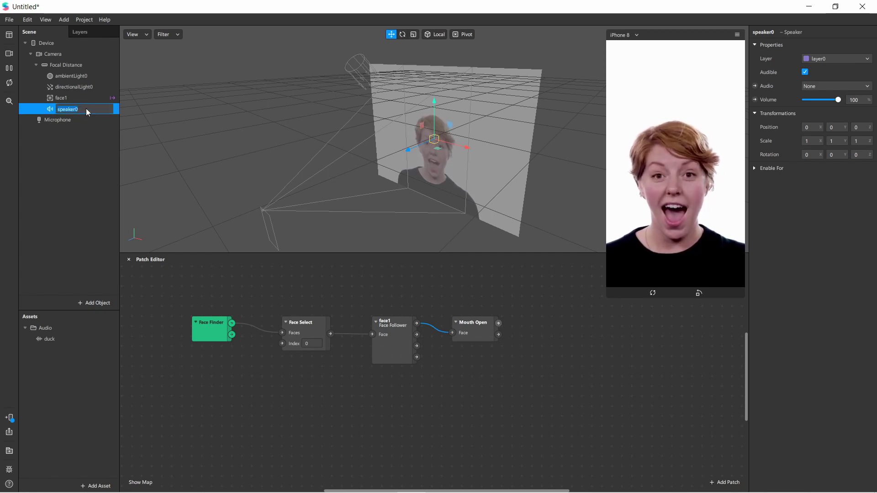
type("voice")
key("Return")
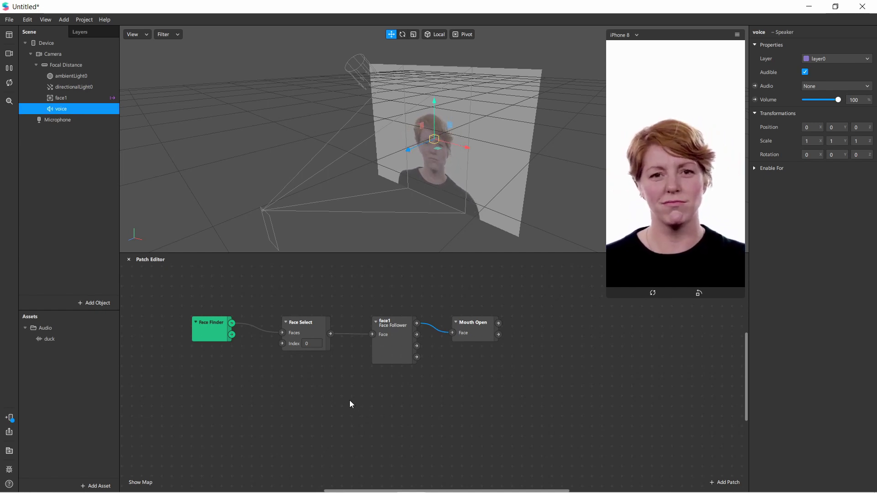
Add a Single-Clip Controller patch and position it to the right of Mouth Open
double_click(412, 410)
type("sing")
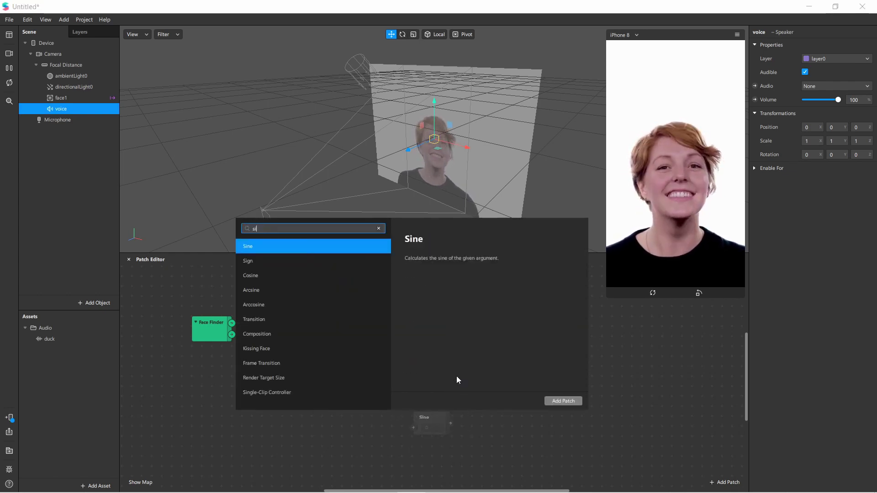
left_click(312, 267)
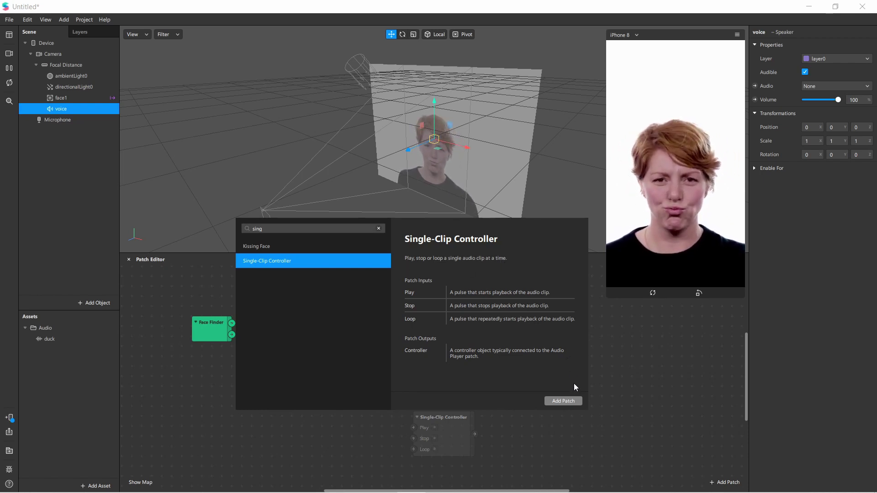
left_click(566, 401)
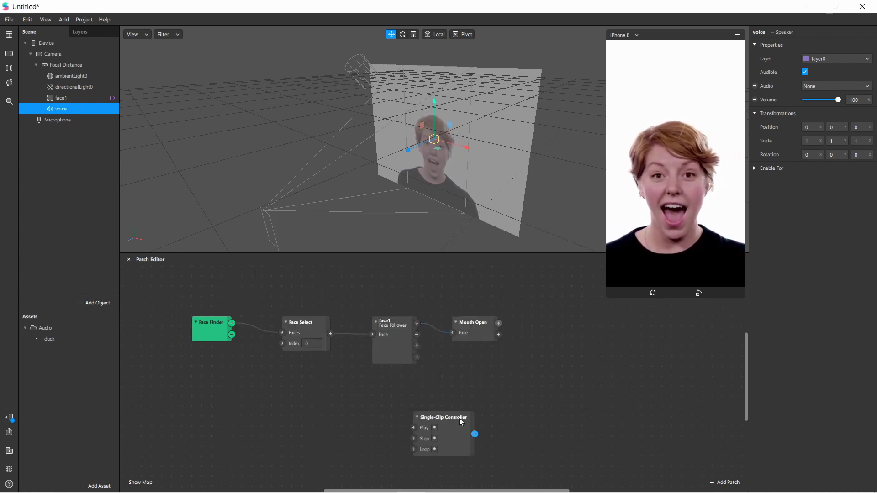
left_click_drag(459, 417, 526, 374)
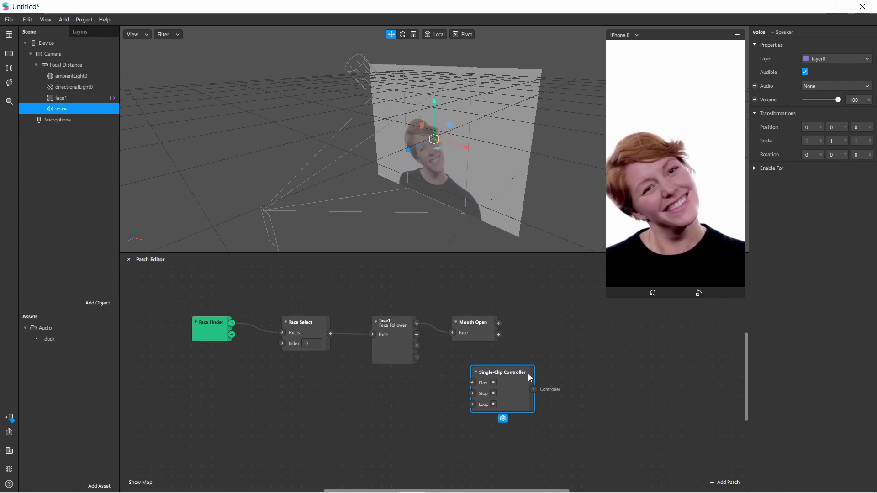
Search patches for 'audio' without adding one, then select the duck asset to show its details
double_click(574, 373)
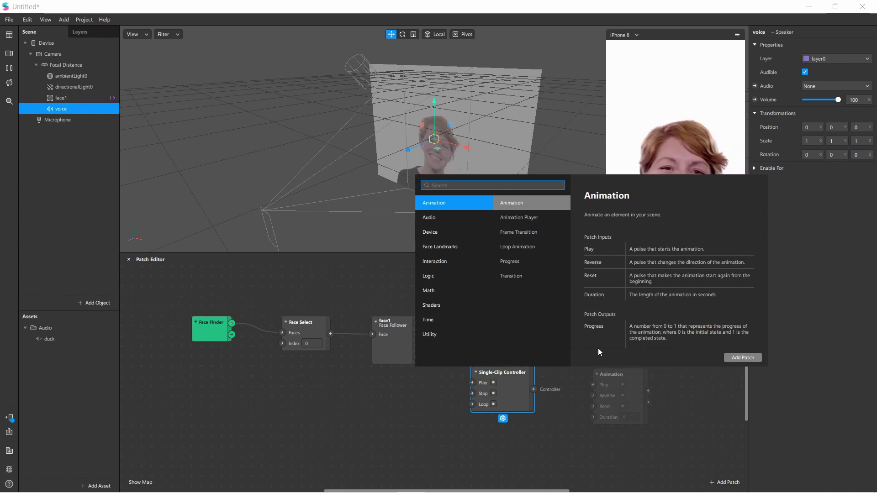
type("audio")
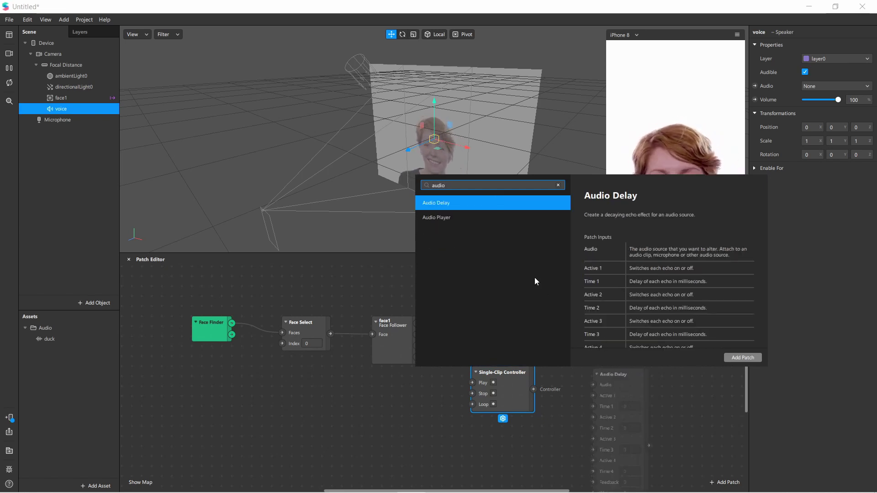
left_click(262, 451)
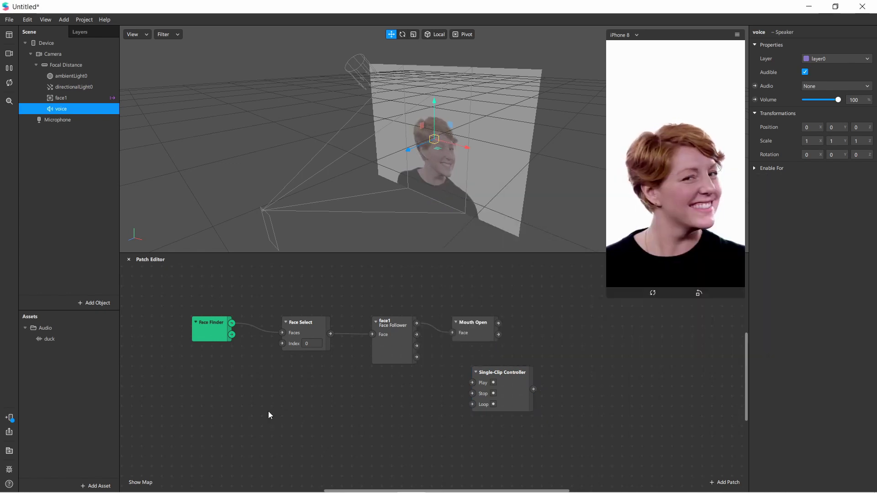
left_click(65, 341)
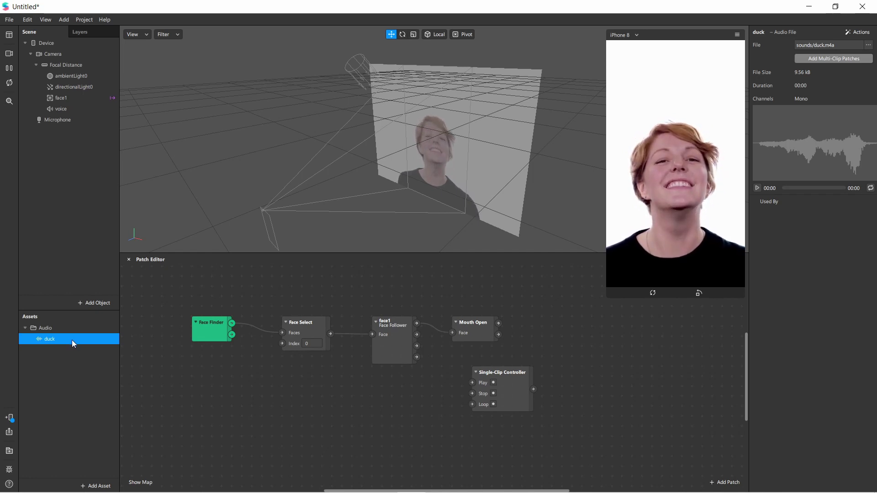
Drag the duck asset in as an Audio Clip patch and select Audio Player from an 'audio' search
left_click_drag(72, 339, 191, 379)
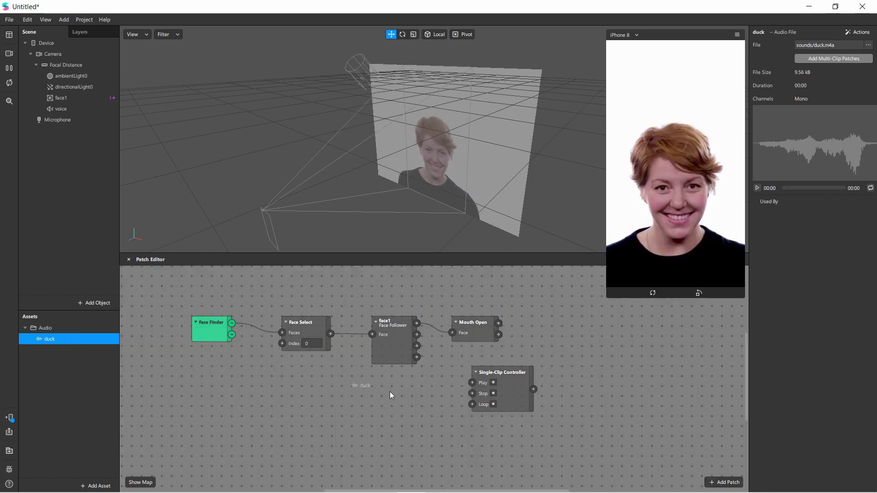
left_click_drag(393, 397, 377, 409)
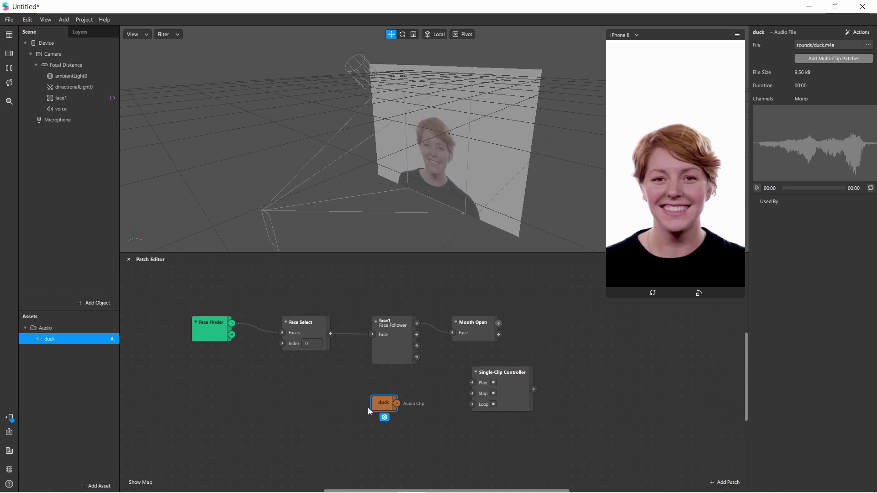
right_click(446, 438)
type("a")
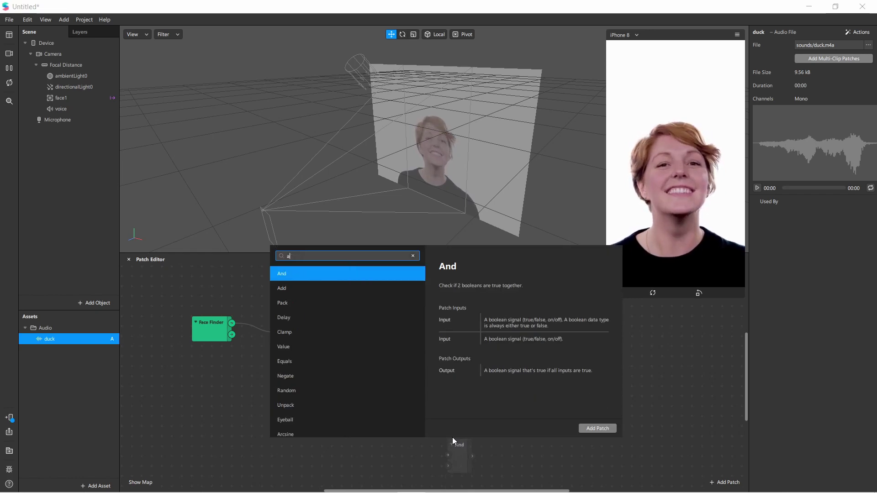
type("udio")
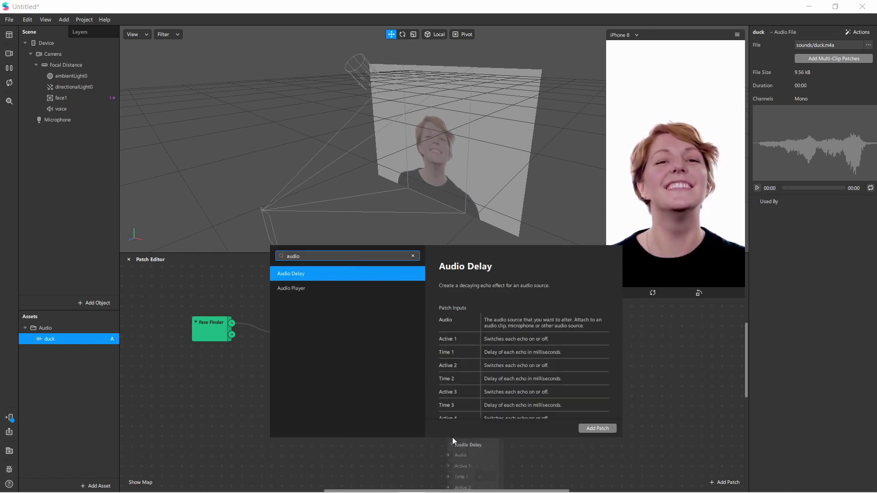
left_click(336, 293)
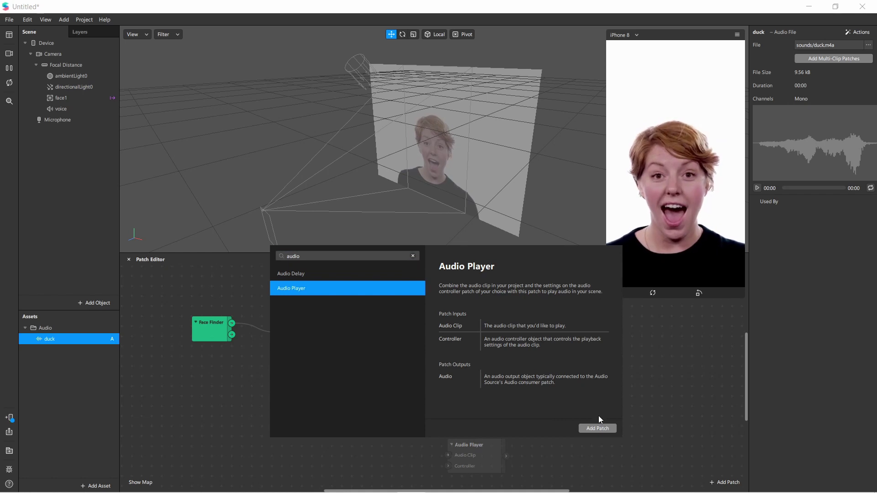
Add the Audio Player beside the Single-Clip Controller and wire the duck clip into its Audio Clip input
left_click(601, 430)
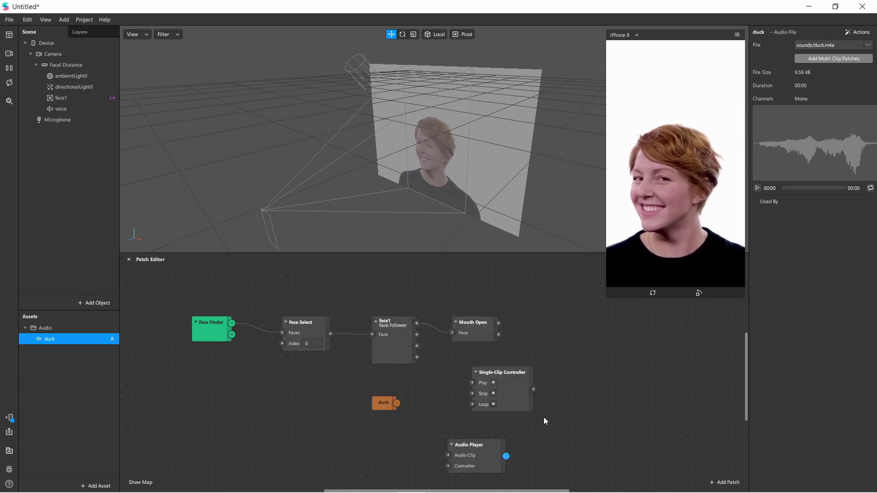
left_click(529, 378)
left_click_drag(530, 377, 537, 371)
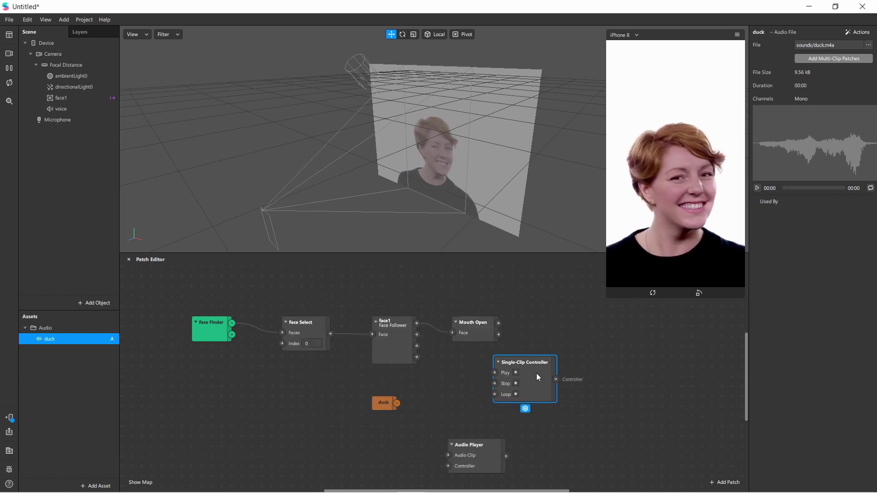
left_click_drag(488, 445, 619, 363)
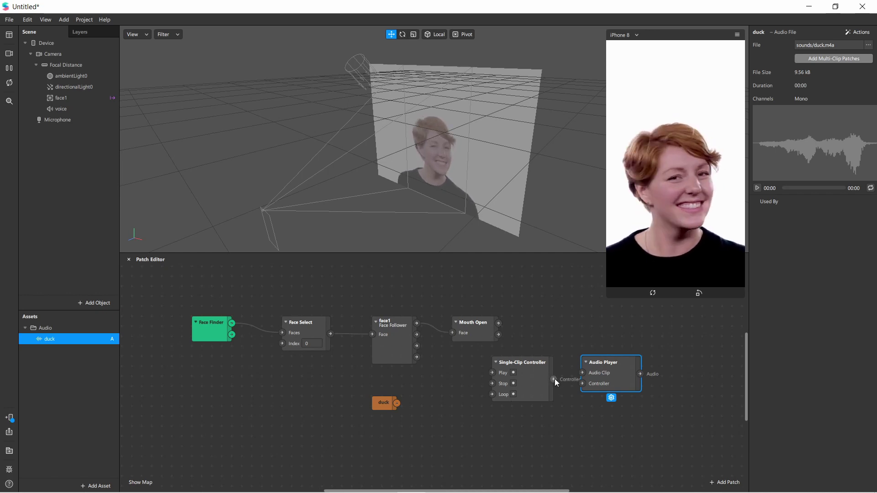
left_click_drag(555, 379, 583, 384)
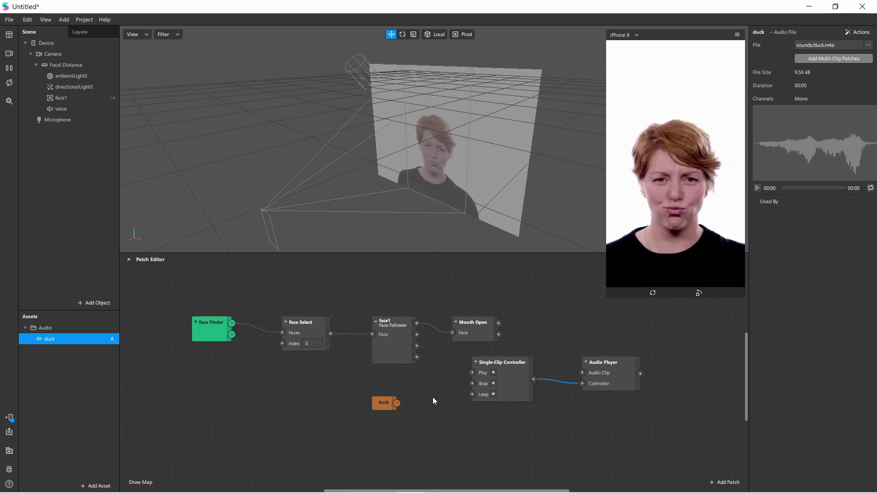
left_click_drag(389, 408, 557, 349)
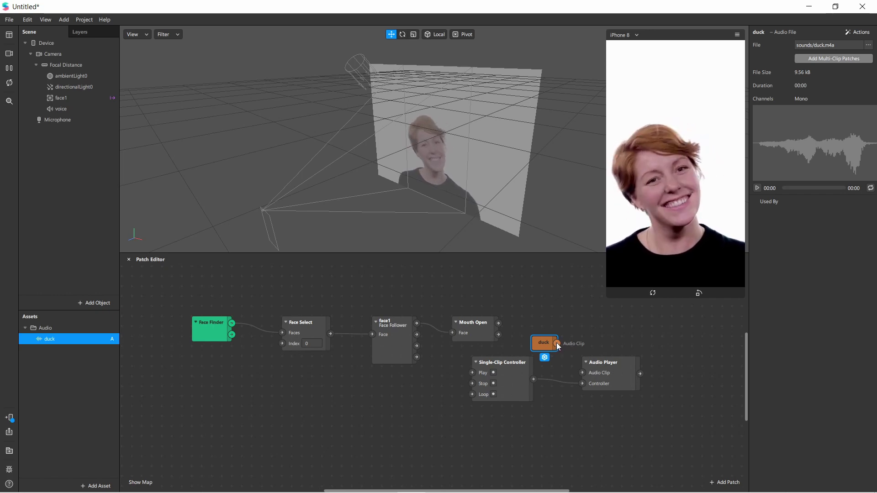
left_click_drag(557, 343, 582, 373)
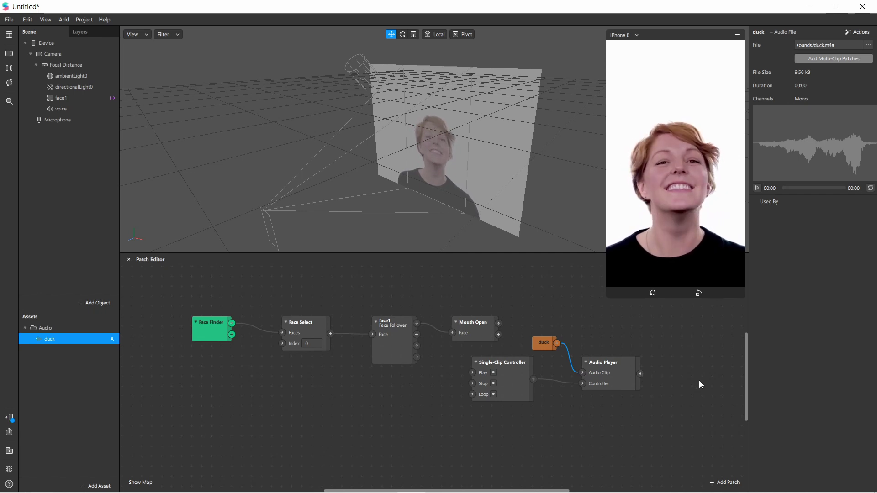
Create a patch for the voice speaker's Audio and feed it the Audio Player's output
left_click(68, 109)
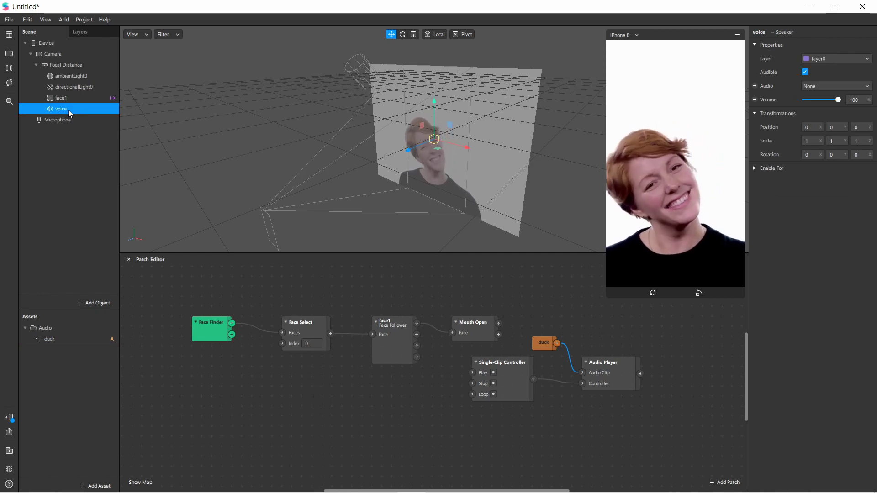
mouse_move(68, 110)
left_mouse_down()
mouse_move(417, 269)
mouse_move(628, 344)
mouse_move(117, 152)
mouse_move(78, 101)
left_mouse_up()
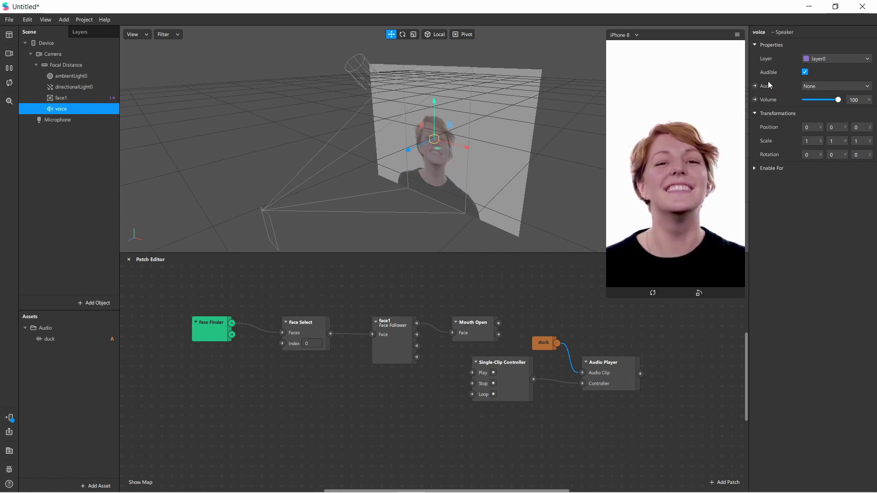
left_click(755, 86)
left_click_drag(470, 388, 705, 365)
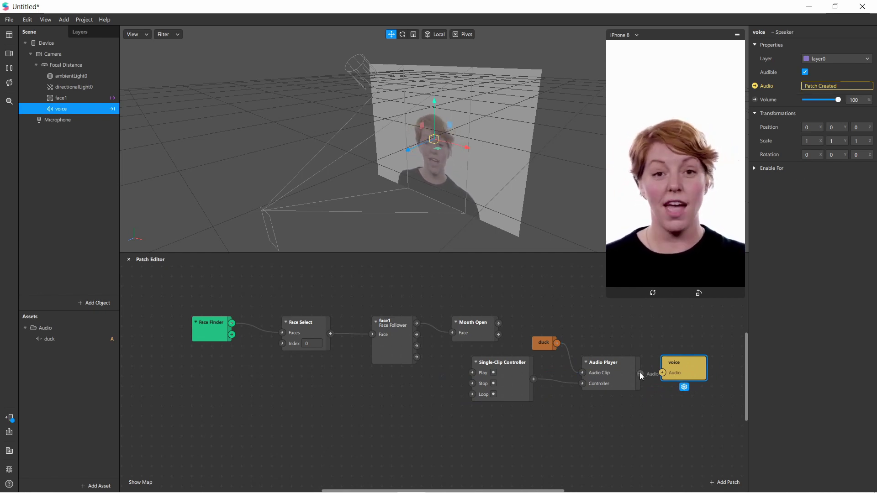
left_click_drag(640, 373, 662, 373)
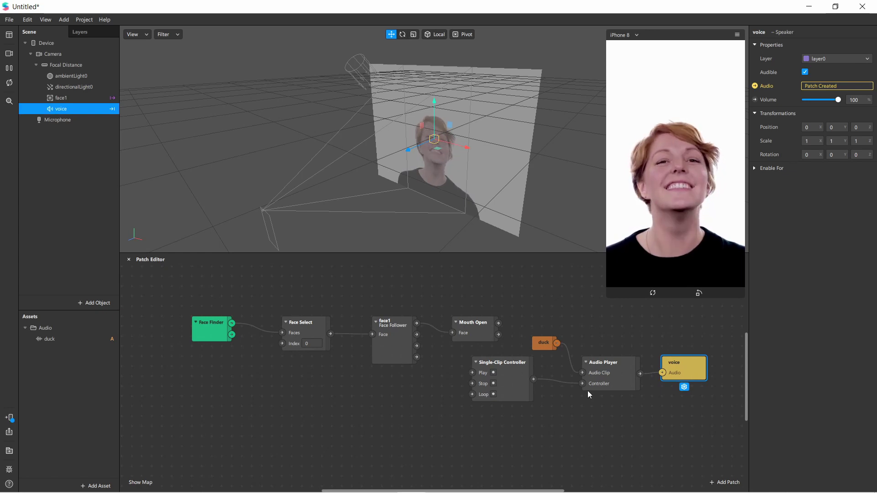
left_click(555, 343)
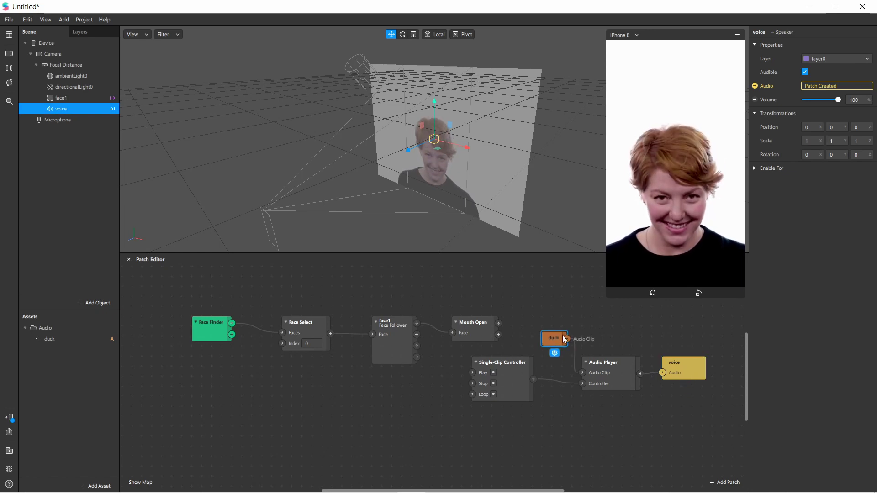
Route Mouth Open into the controller's Play through a new Pulse patch, with On/Off switched on
left_click_drag(563, 338, 563, 342)
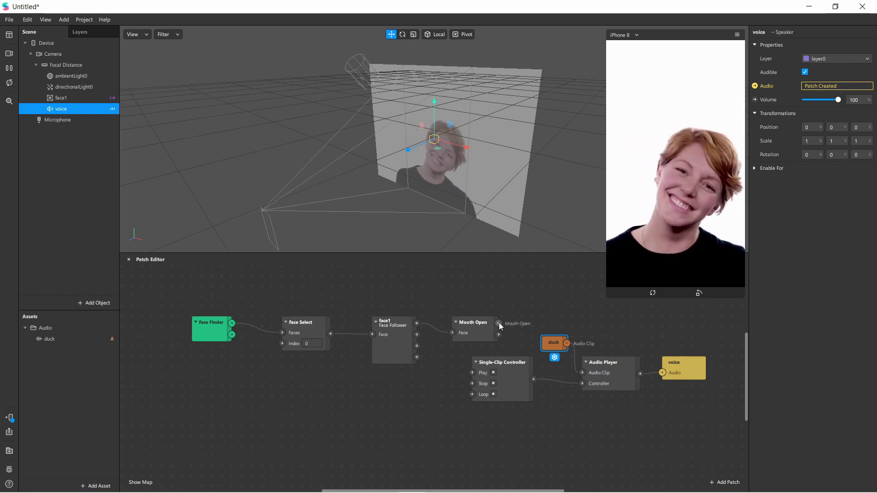
left_click_drag(481, 322, 476, 309)
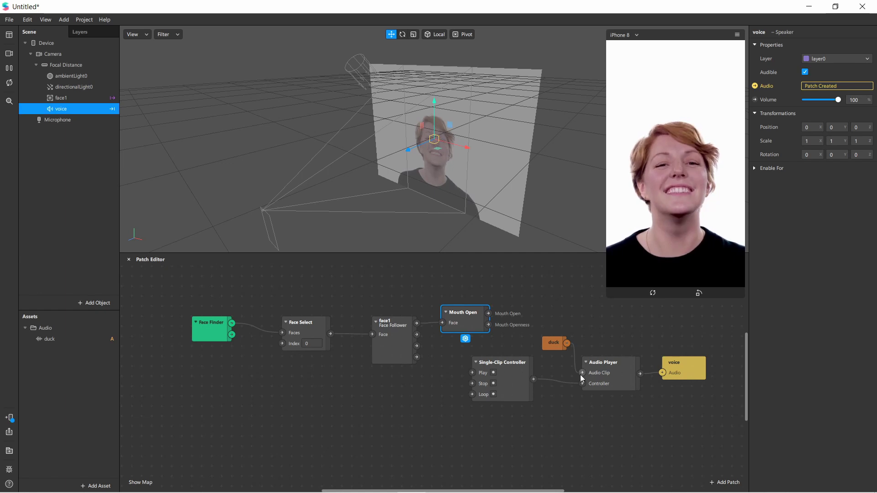
left_click(553, 345)
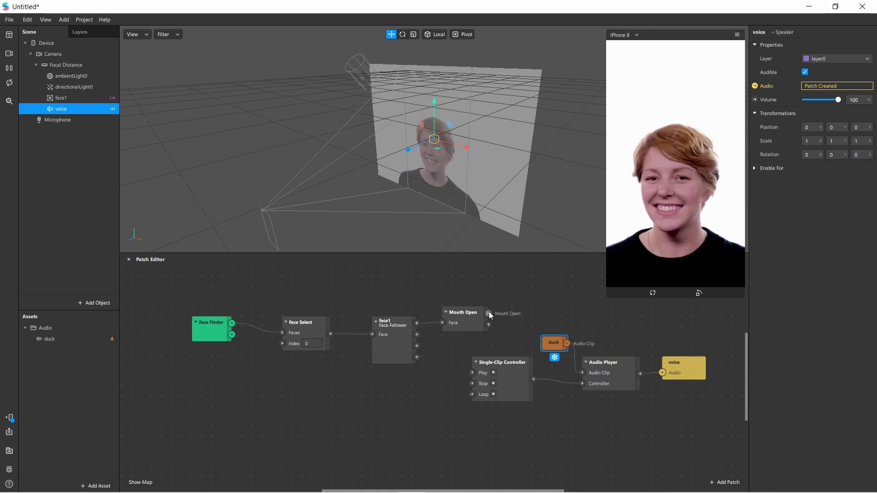
left_click_drag(489, 312, 472, 373)
left_click_drag(528, 375, 539, 393)
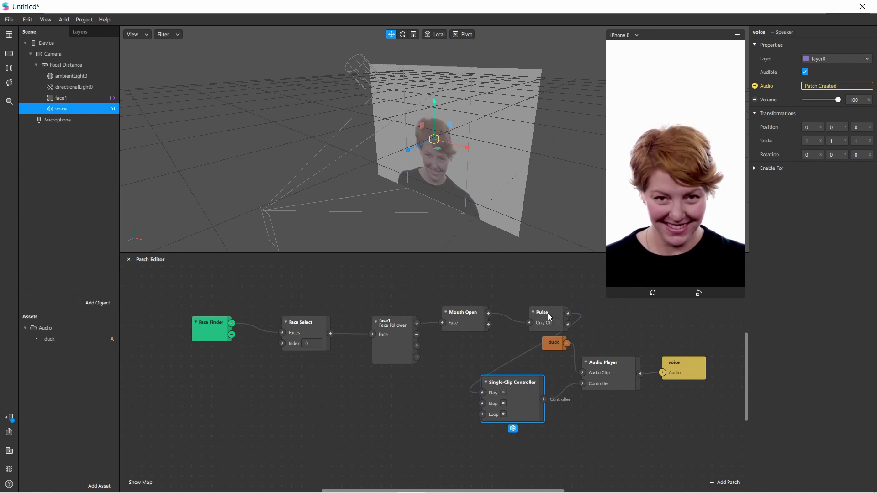
left_click_drag(548, 314, 406, 399)
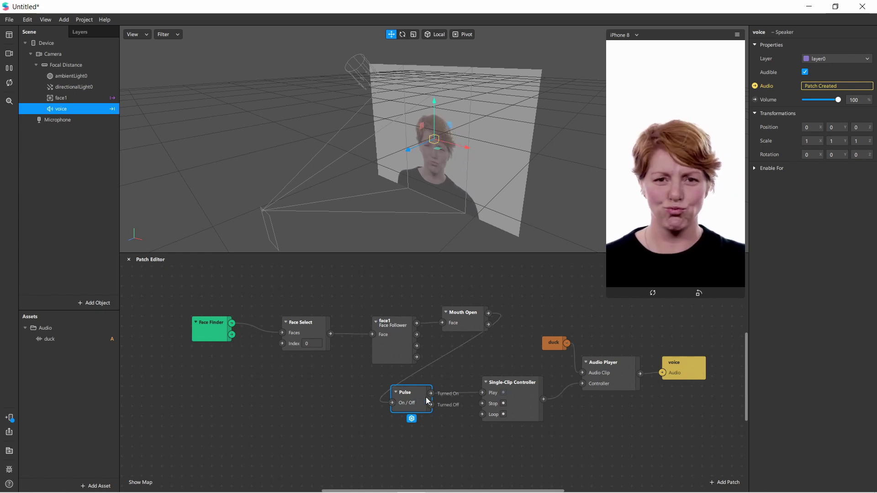
left_click(419, 402)
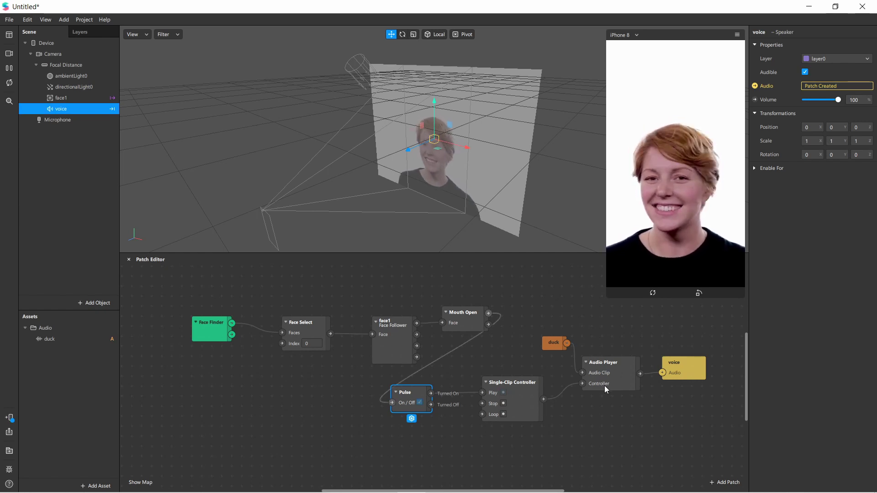
left_click(554, 346)
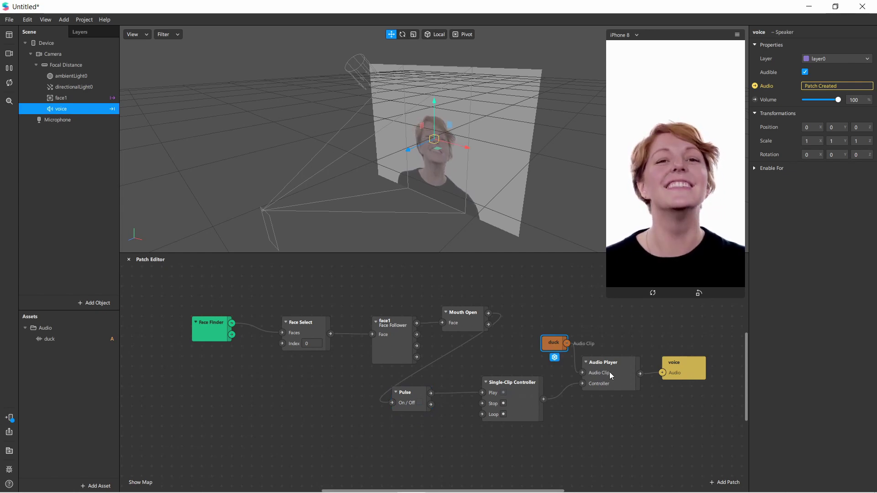
left_click(686, 372)
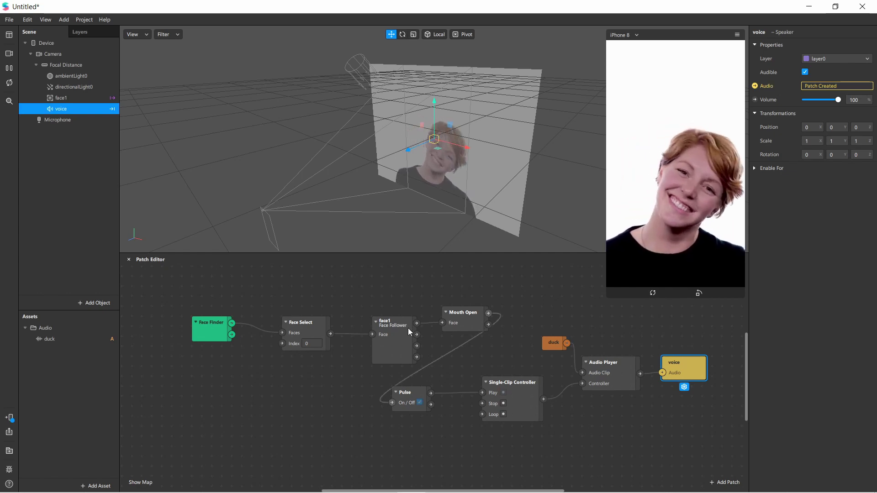
Pull face1, Face Select, Mouth Open, Pulse, controller, Audio Player and voice into a compact row
left_click_drag(387, 328, 355, 326)
left_click_drag(299, 322, 272, 312)
left_click_drag(345, 318, 314, 309)
left_click_drag(454, 311, 374, 312)
left_click_drag(416, 389, 456, 308)
left_click_drag(502, 383, 483, 373)
left_click_drag(553, 343, 544, 342)
left_click_drag(617, 361, 576, 371)
left_click_drag(689, 369, 636, 383)
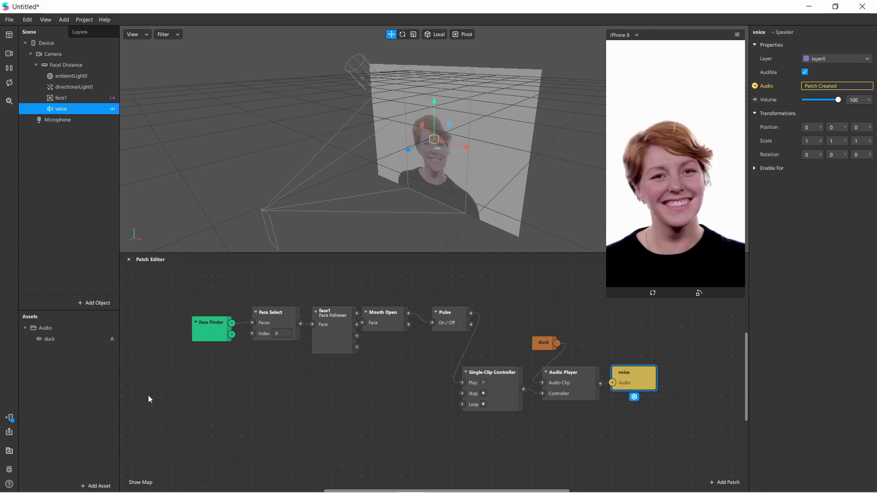
Open the Add Asset list, then close it without adding any asset
left_click(96, 486)
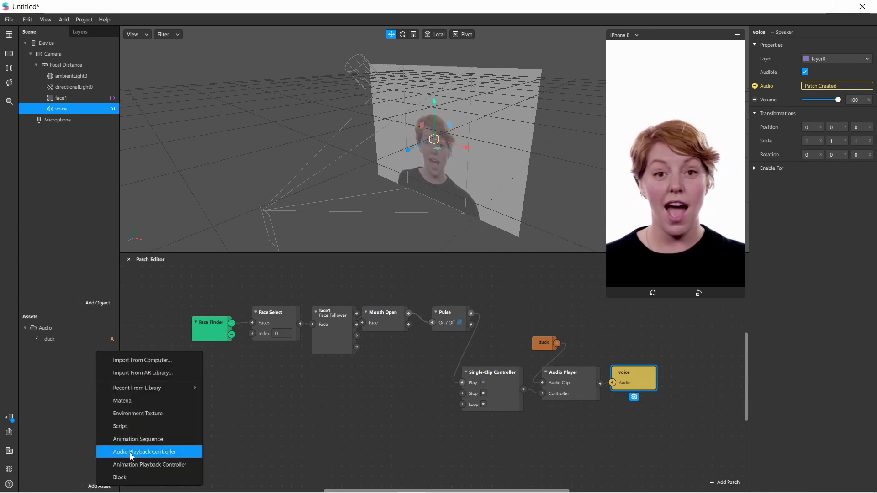
left_click(270, 427)
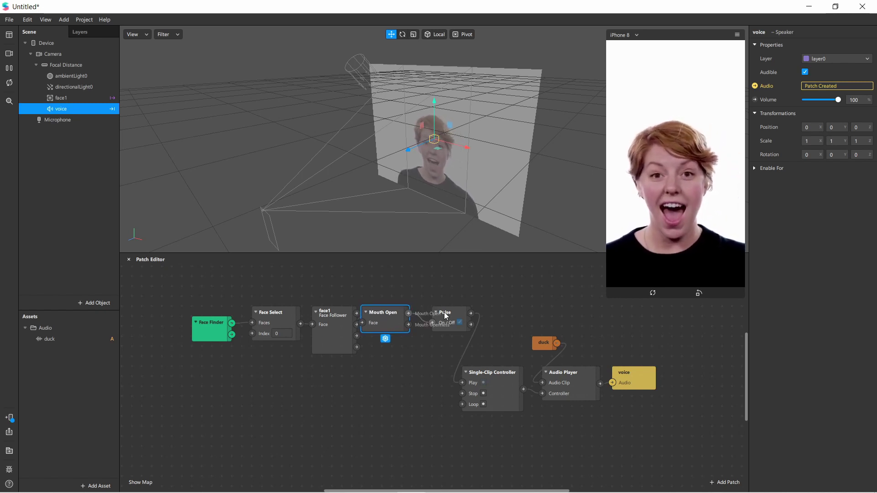
Make small position adjustments to Pulse, duck, Mouth Open, Audio Player and voice so they line up
left_click_drag(445, 315, 456, 314)
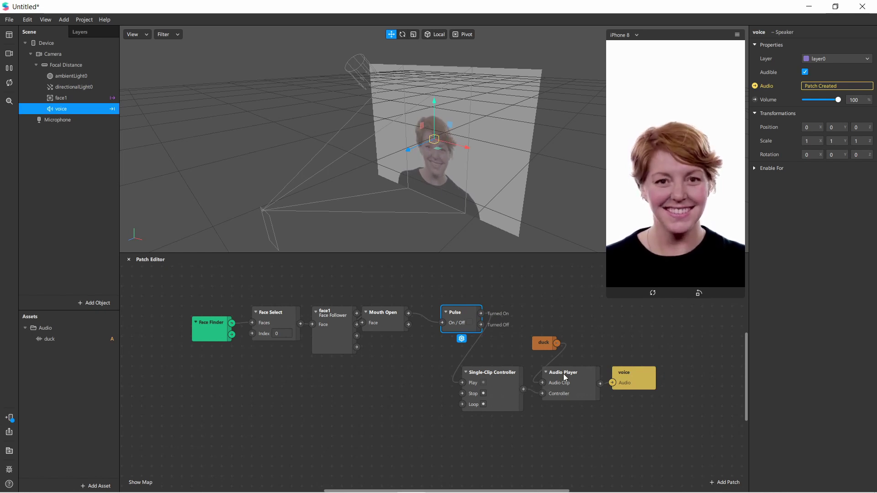
left_click_drag(537, 351, 528, 351)
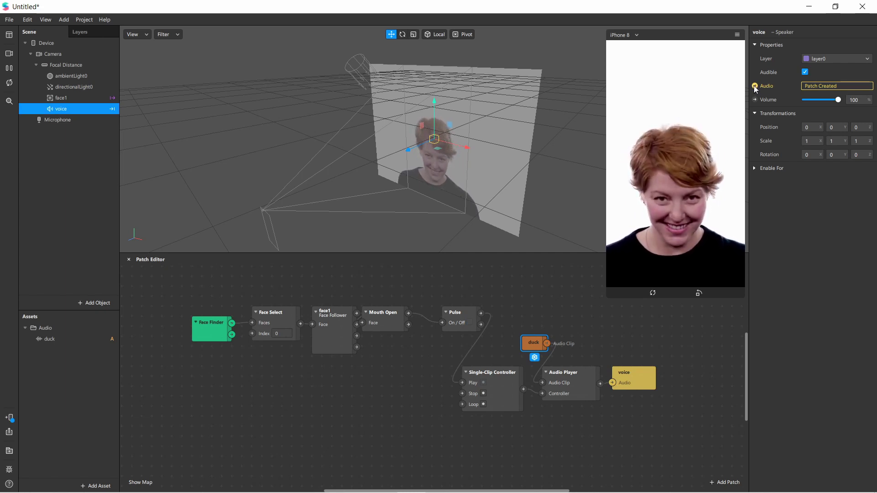
left_click(636, 386)
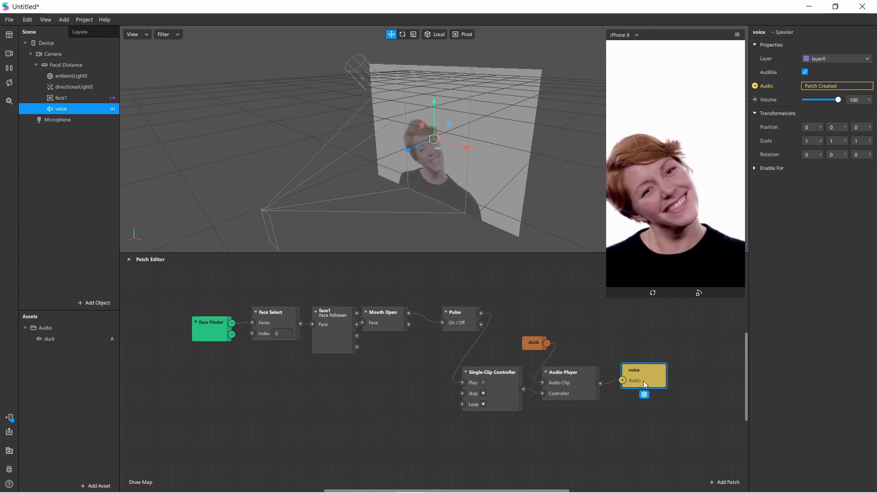
left_click_drag(643, 381, 632, 384)
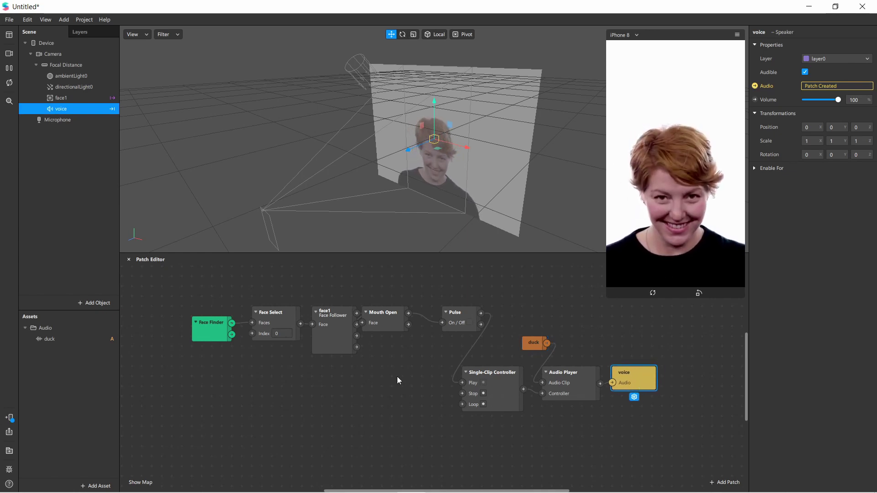
left_click_drag(391, 322, 401, 323)
left_click(466, 317)
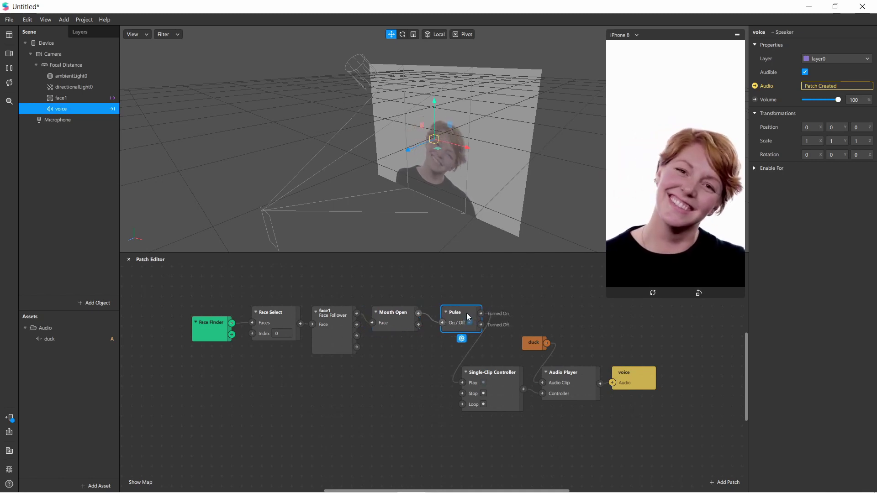
left_click_drag(536, 343, 526, 344)
left_click_drag(589, 375, 640, 366)
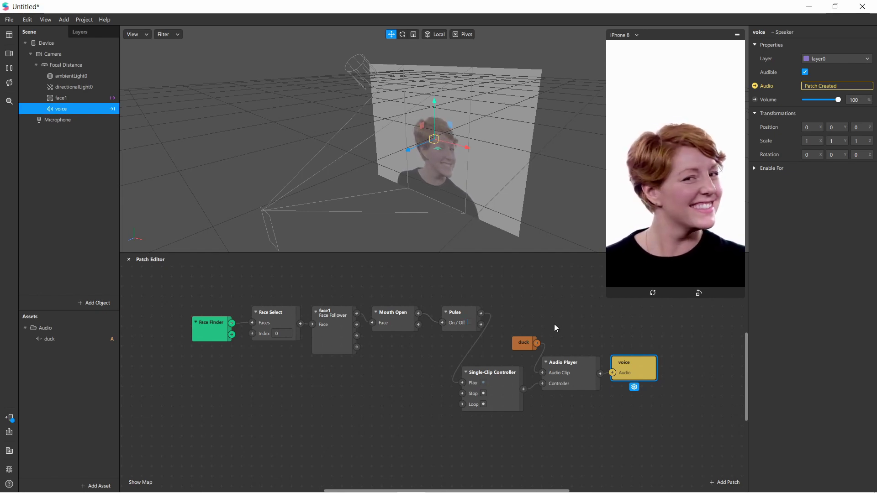
left_click_drag(524, 342, 513, 337)
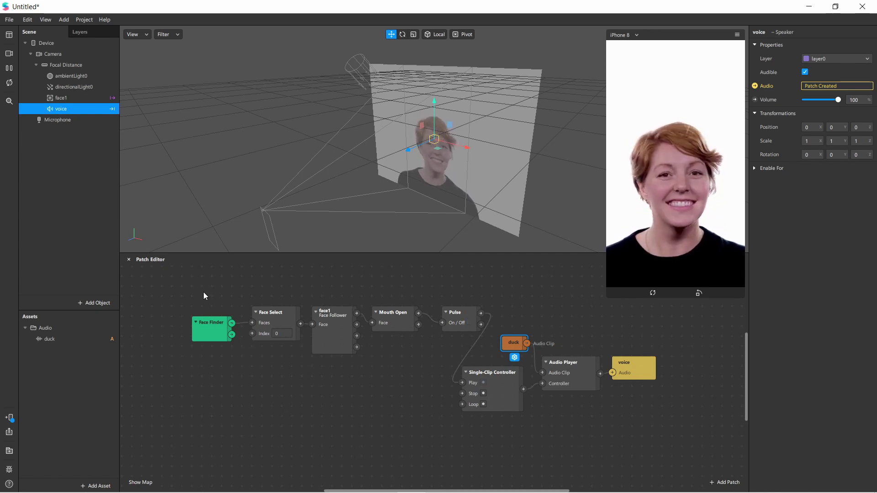
Show the duck audio asset's properties and pause the live preview
scroll(406, 381, "up", 2)
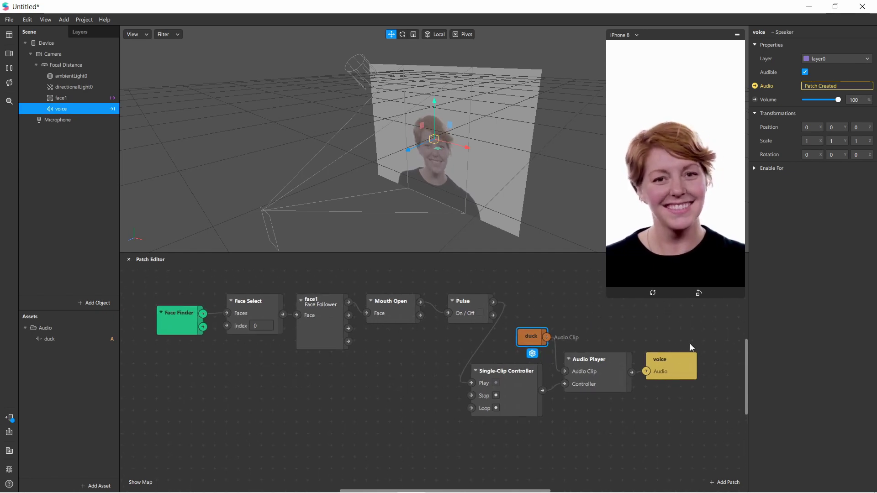
left_click(51, 340)
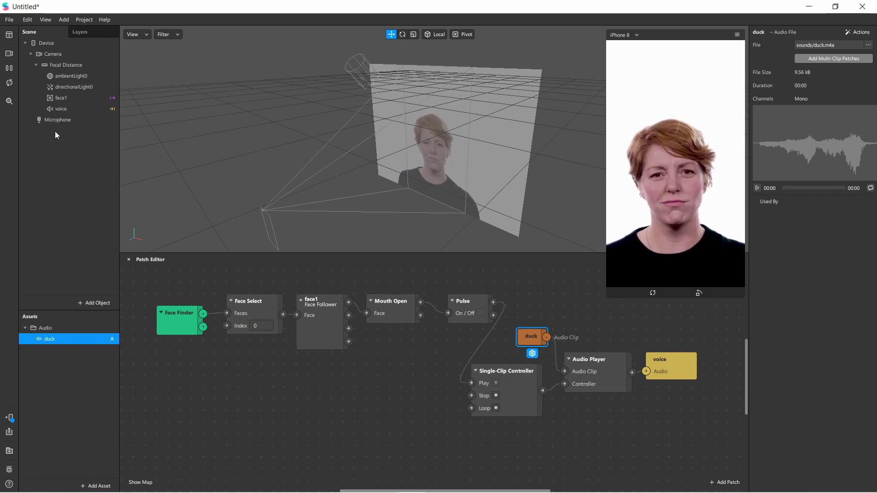
left_click(11, 68)
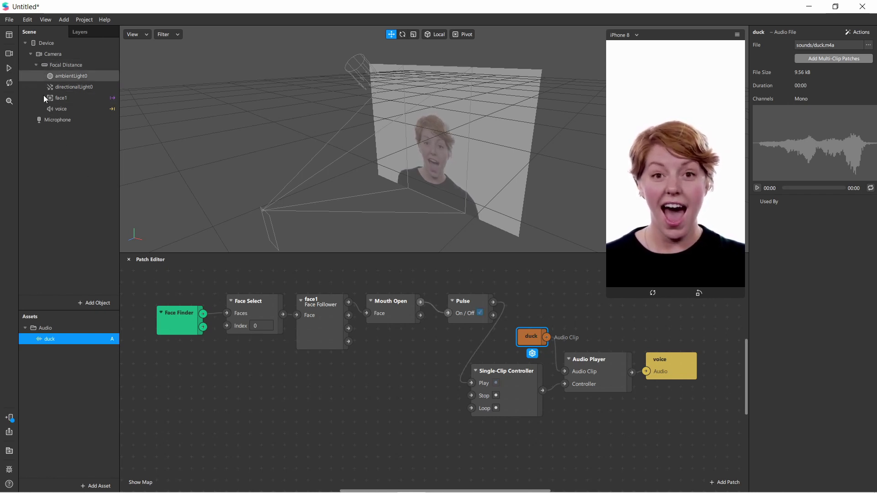